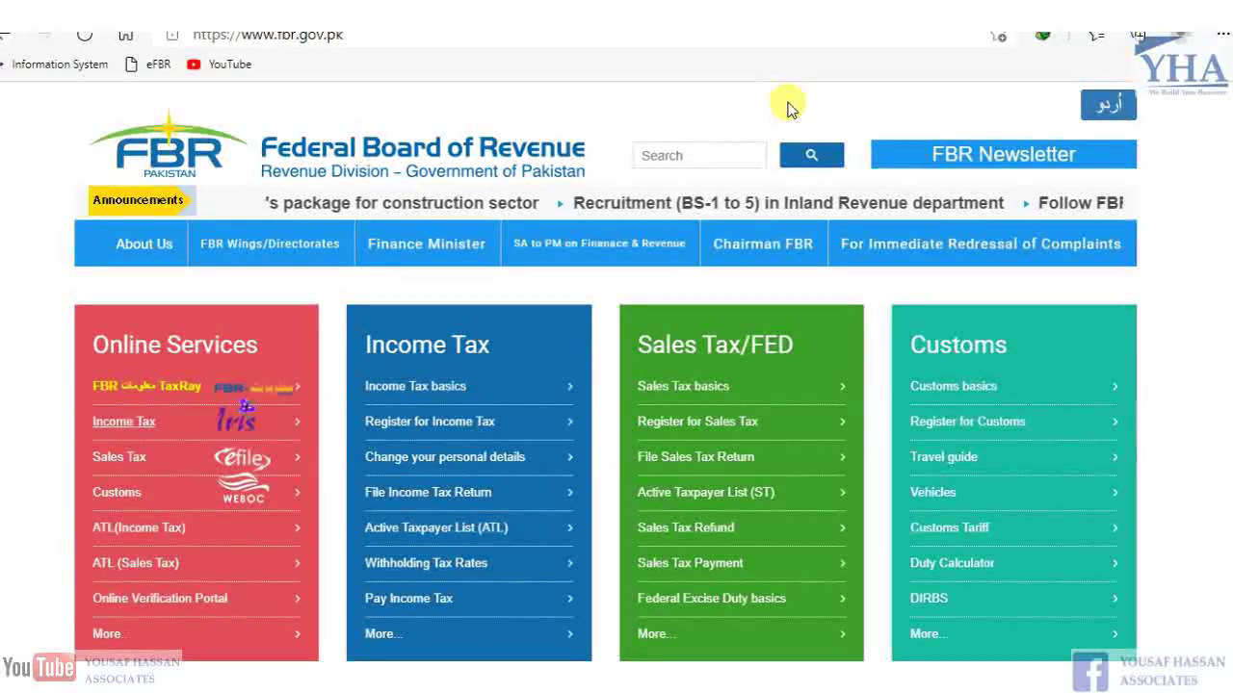
# - Open the Iris income tax portal from the FBR online services and log in with the taxpayer's saved credentials
pyautogui.click(213, 436)
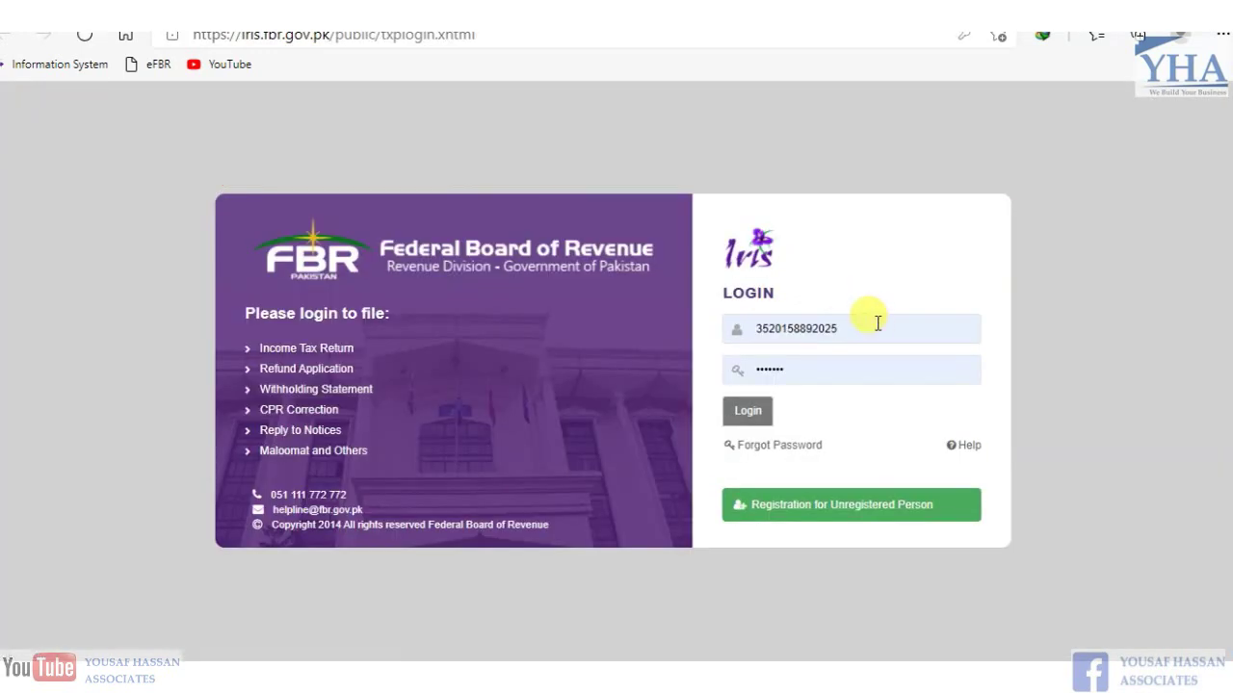
pyautogui.click(871, 325)
pyautogui.press('Return')
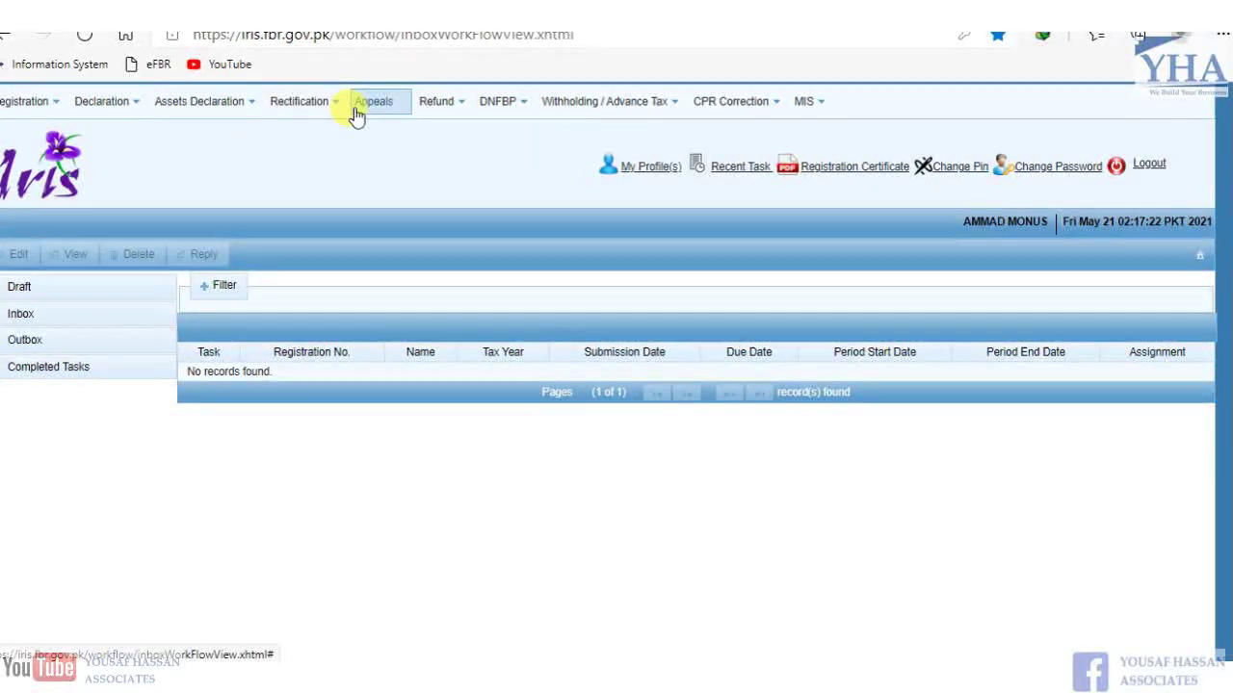
# - Open the payment details of the MIS Information Center
pyautogui.click(820, 109)
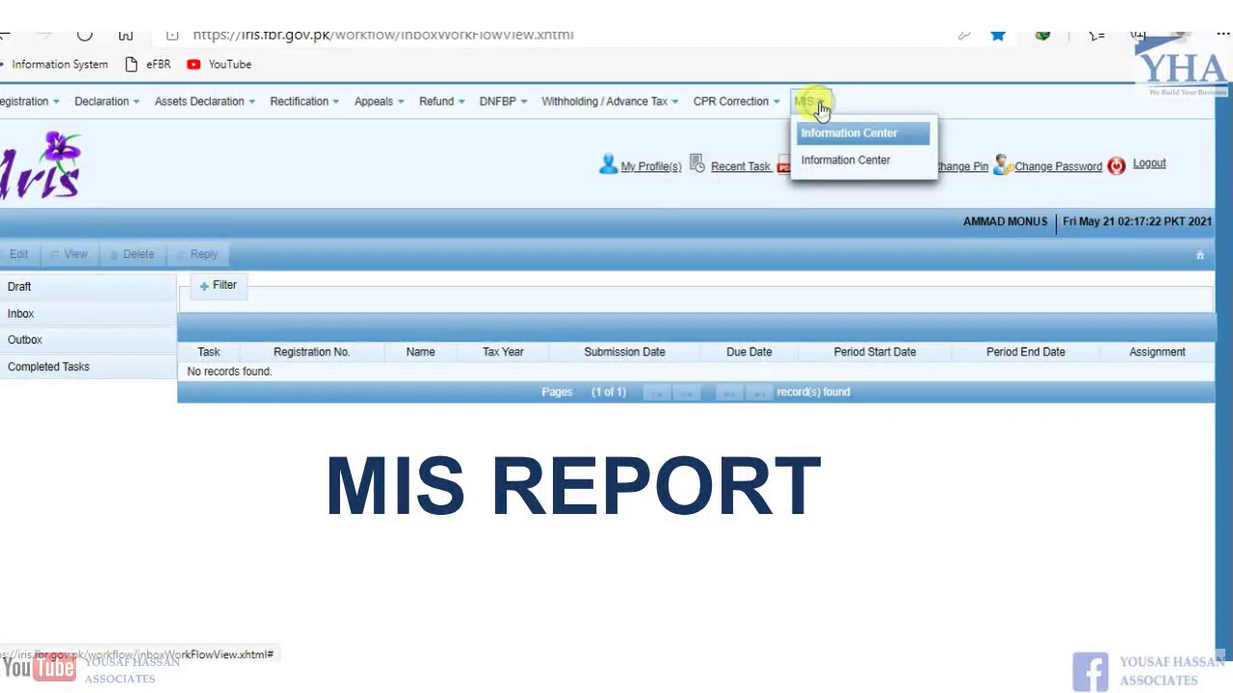
pyautogui.click(846, 165)
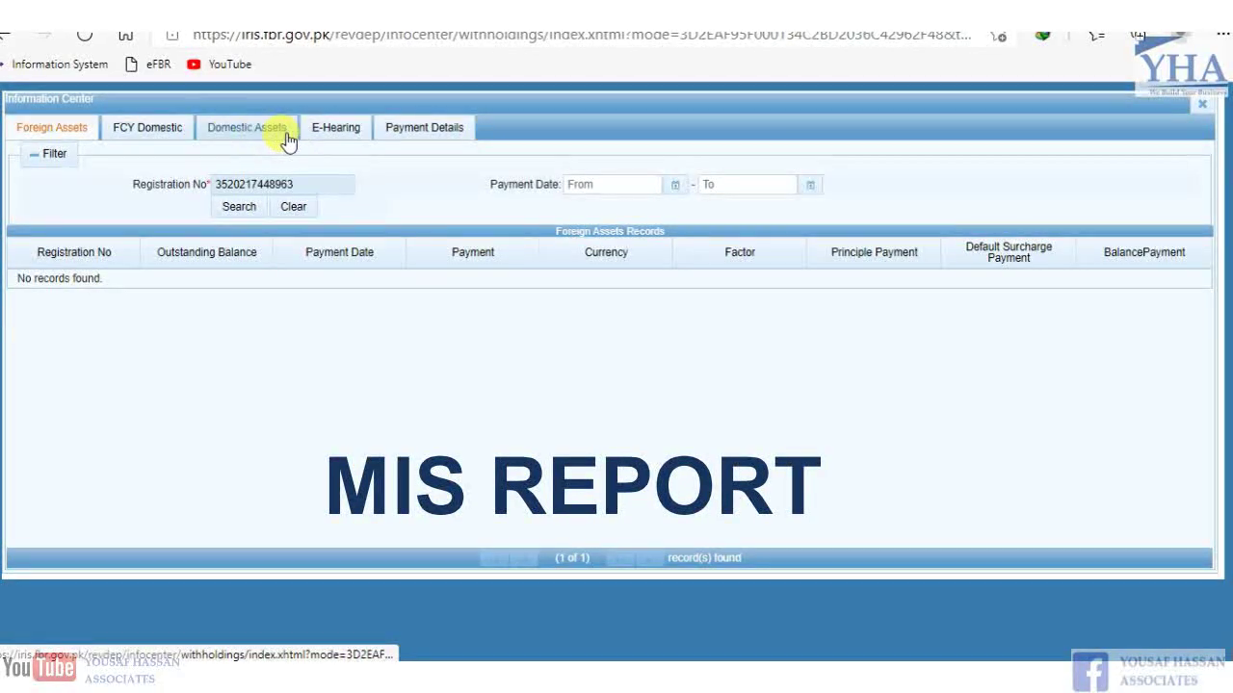
pyautogui.click(421, 135)
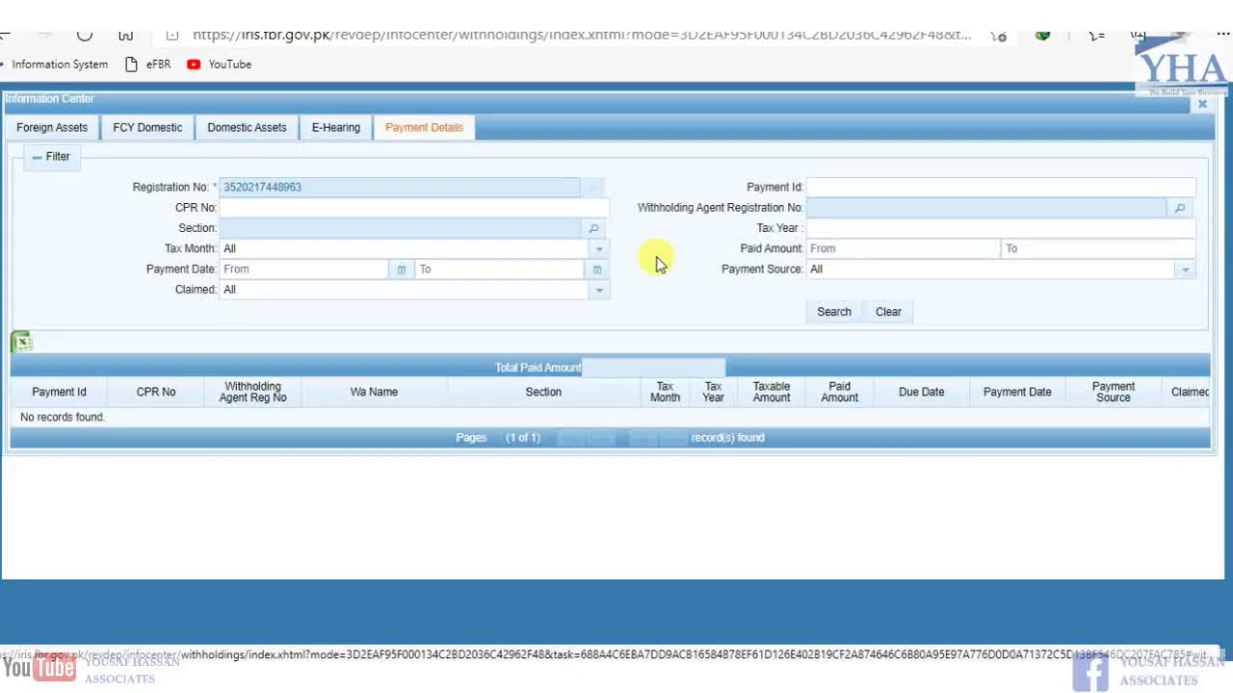
# - Search the payment details without any optional filters and look through the tax payment records of all years
pyautogui.click(841, 190)
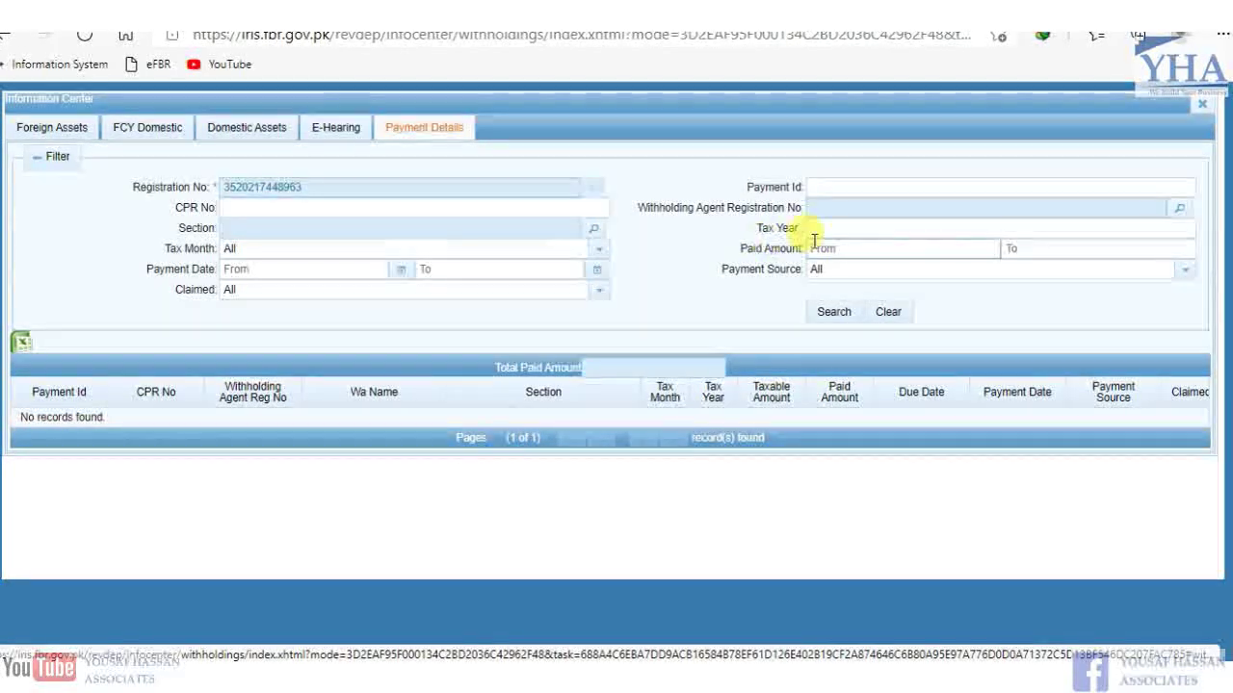
pyautogui.click(834, 316)
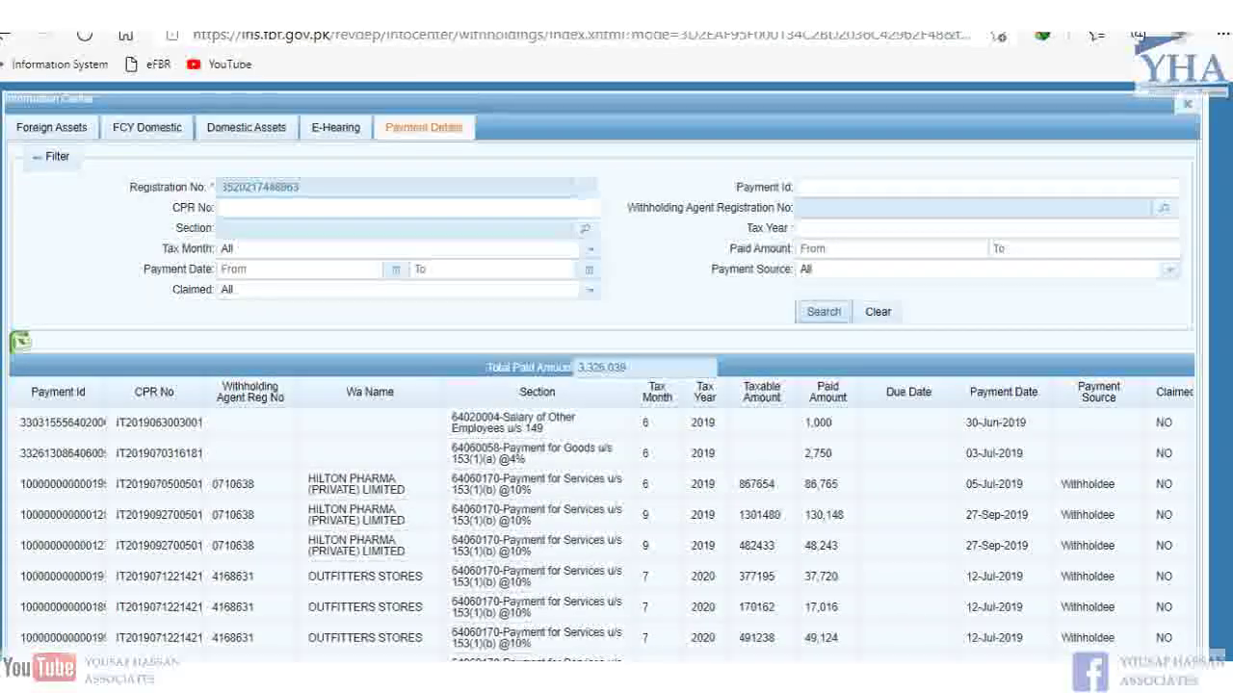
pyautogui.scroll(-2, 1037, 386)
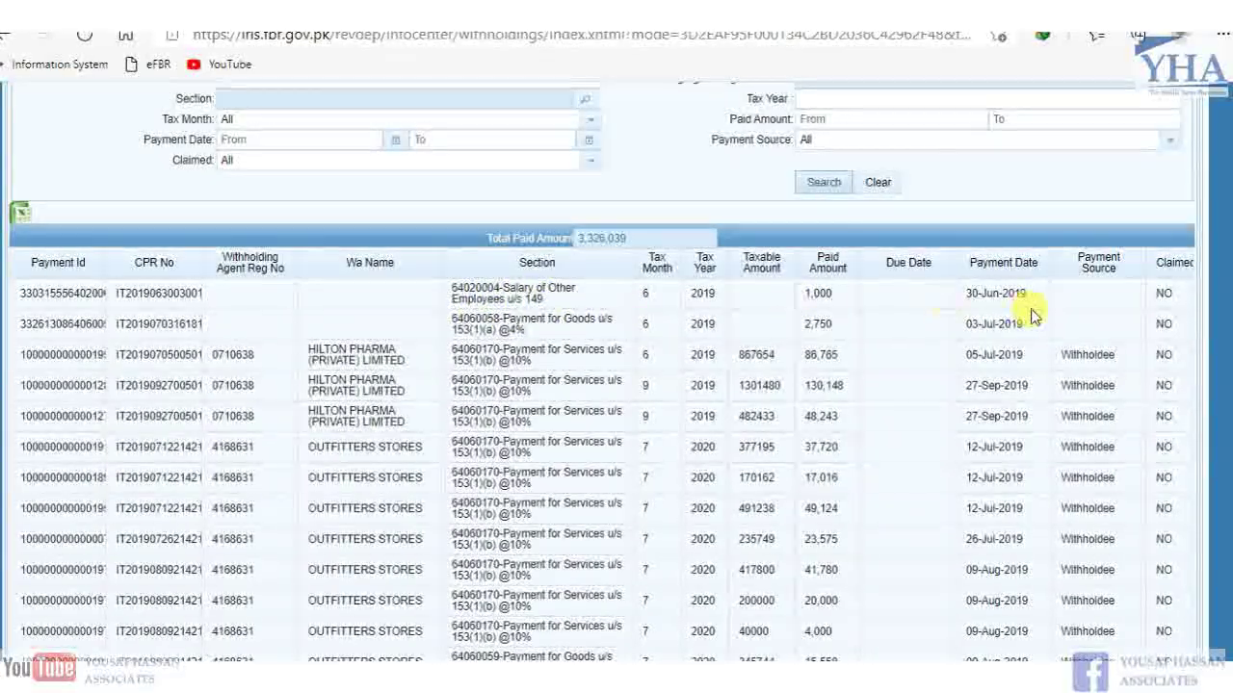
pyautogui.scroll(1, 1166, 289)
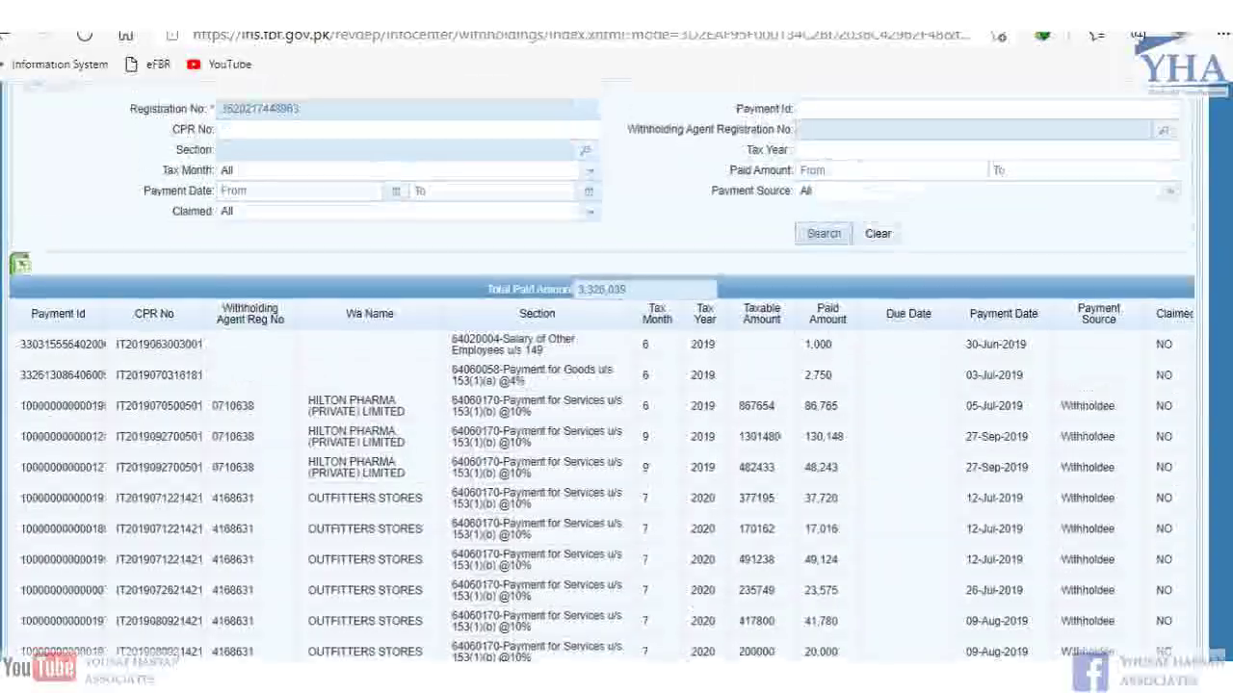
pyautogui.scroll(-5, 617, 385)
pyautogui.scroll(4, 616, 385)
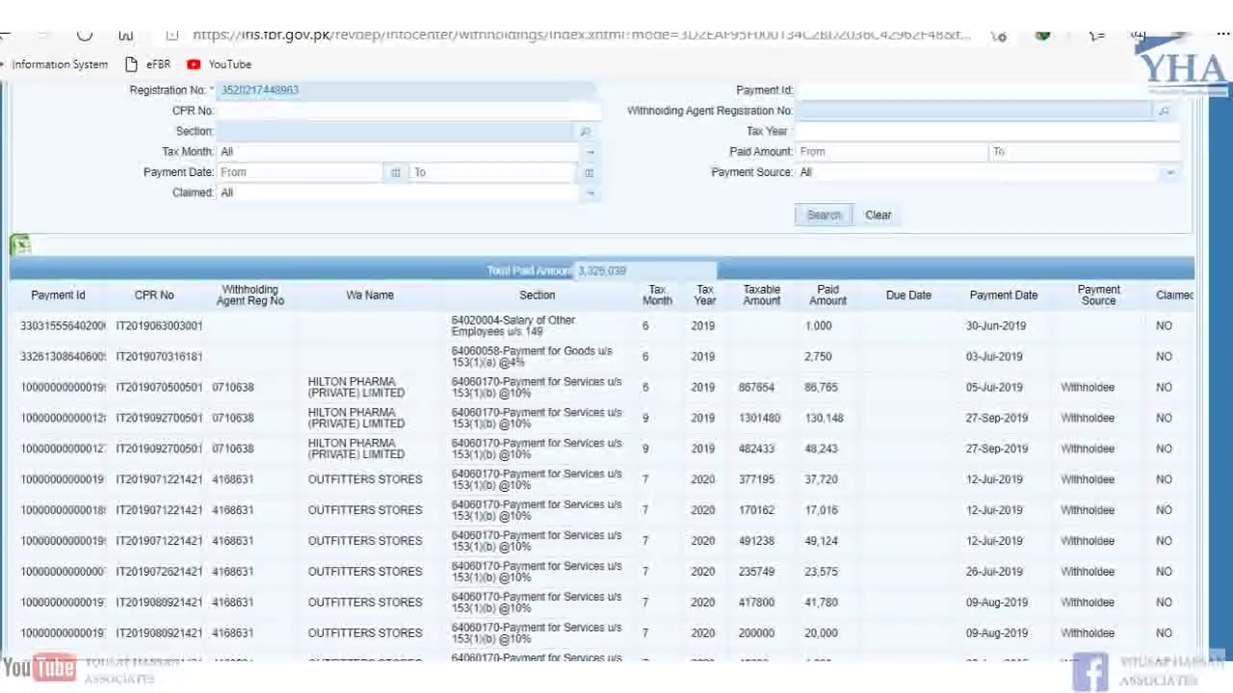
pyautogui.scroll(-2, 1183, 276)
pyautogui.scroll(3, 602, 386)
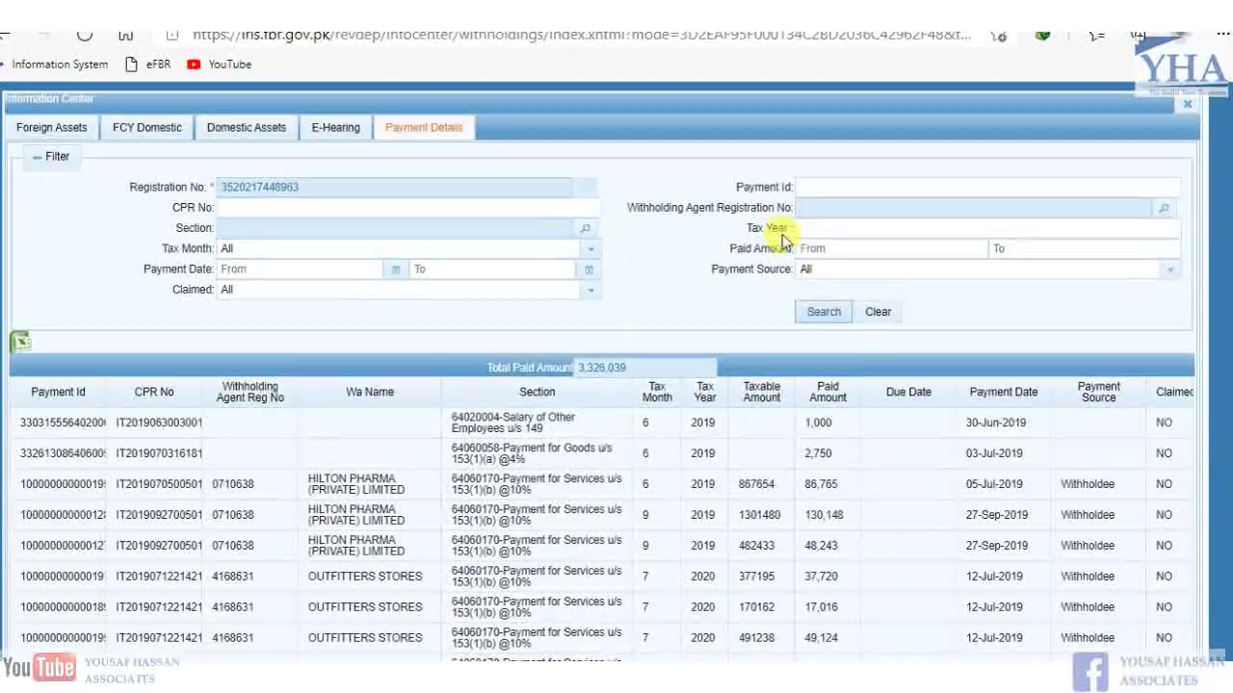
# - Filter the payment details by tax year 2021 and export the resulting records to Excel
pyautogui.click(811, 229)
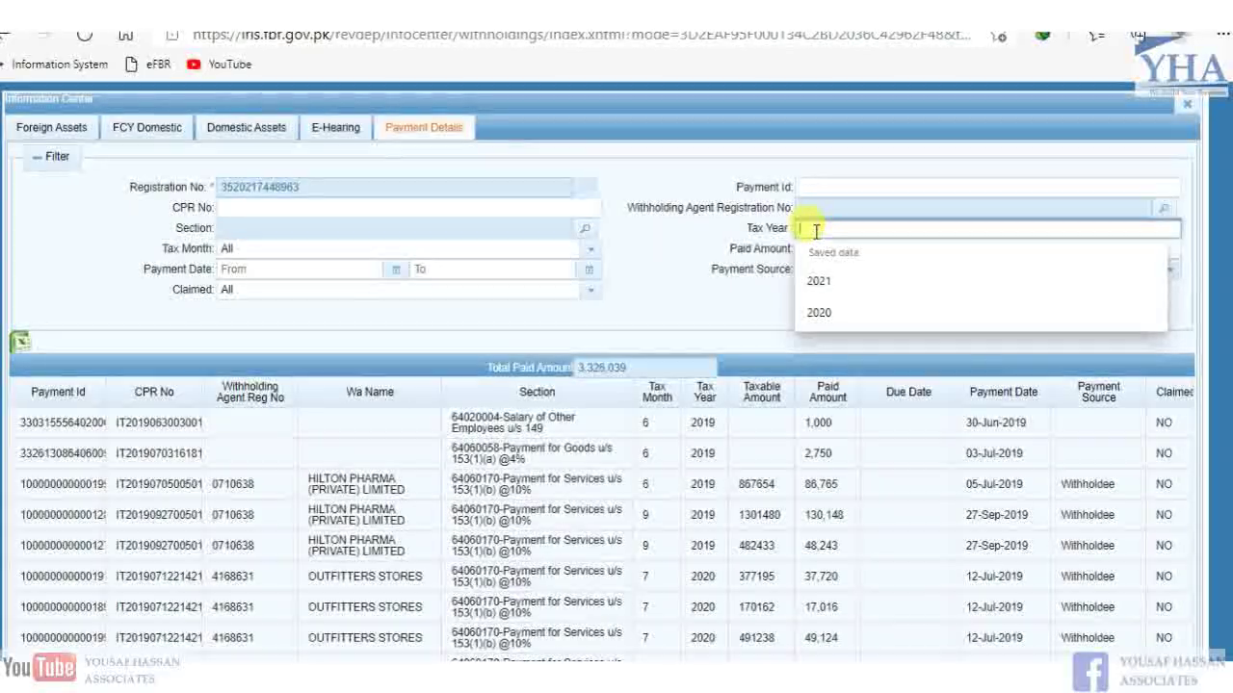
pyautogui.write('2021')
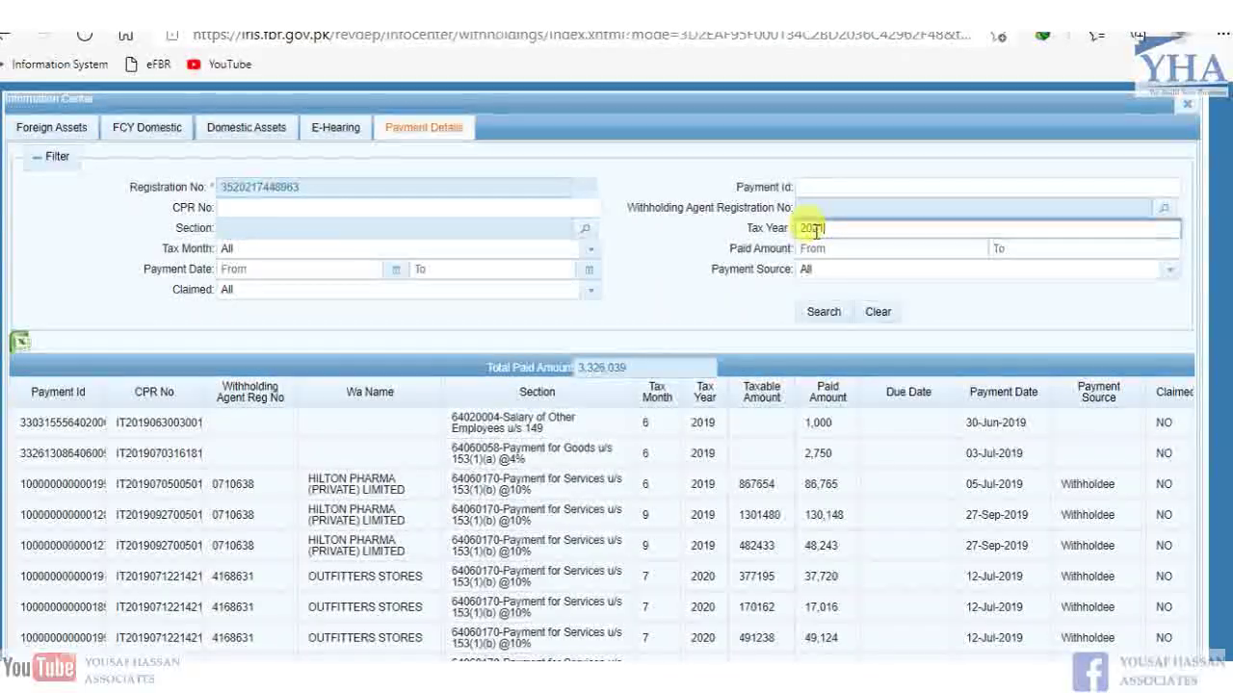
pyautogui.click(817, 312)
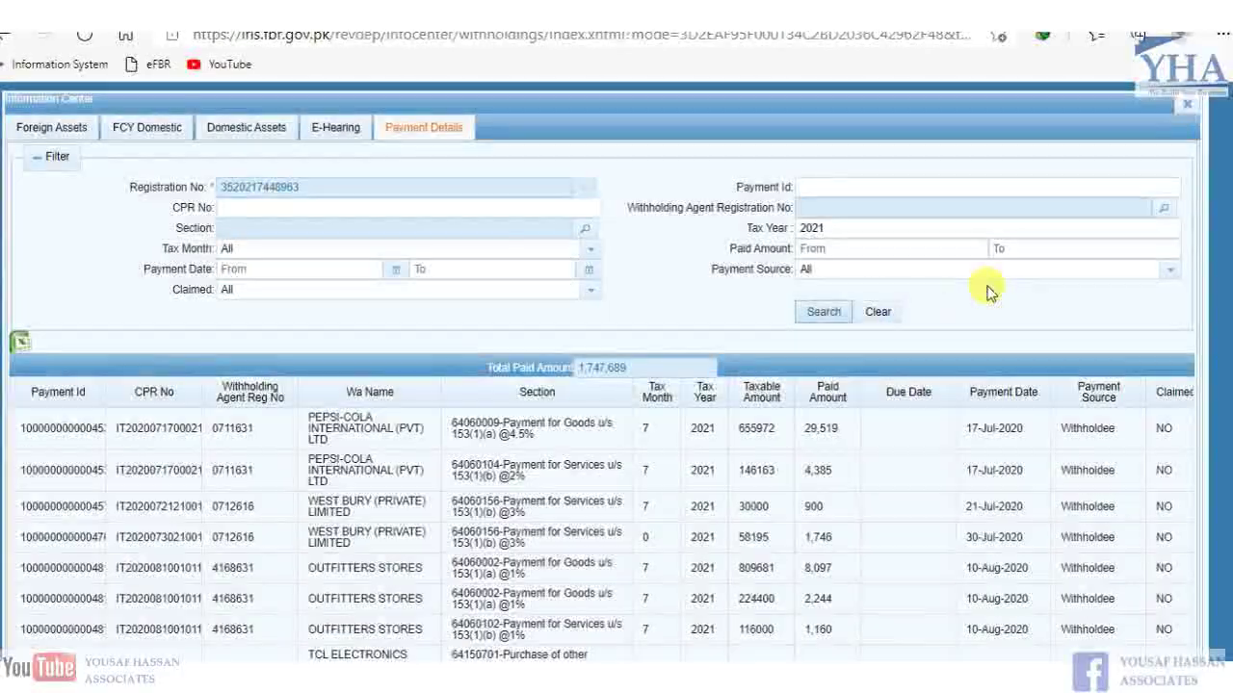
pyautogui.scroll(-2, 944, 337)
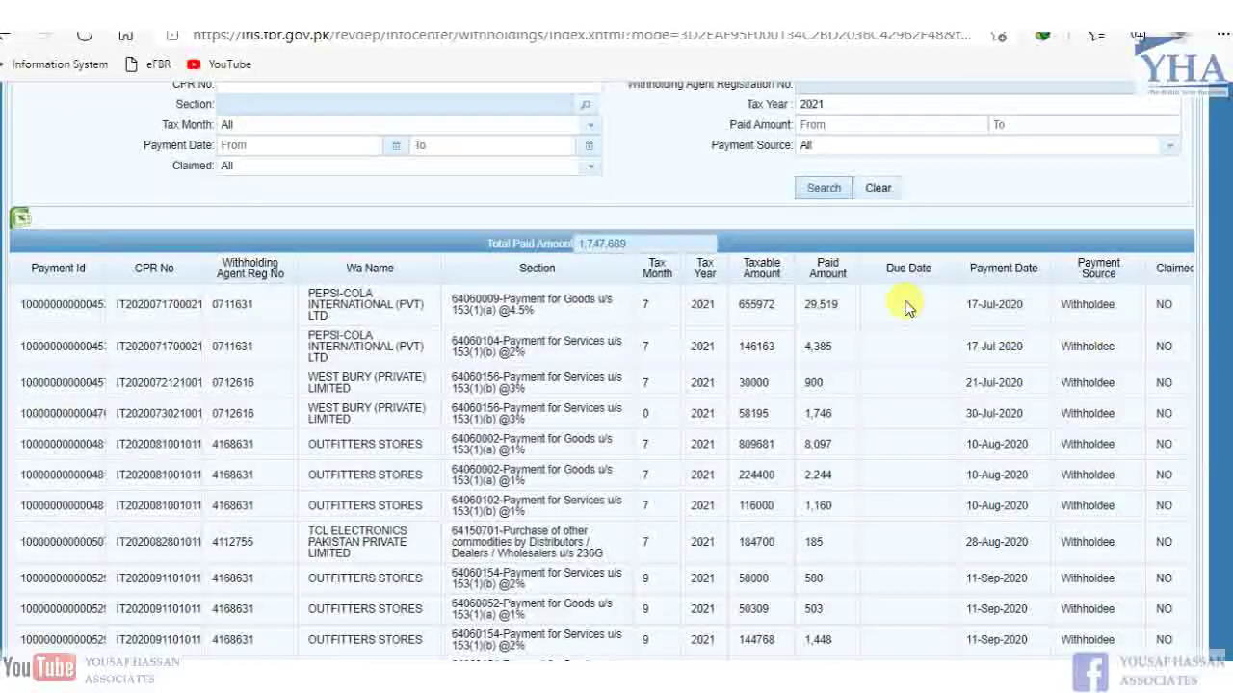
pyautogui.scroll(-2, 761, 347)
pyautogui.scroll(3, 616, 385)
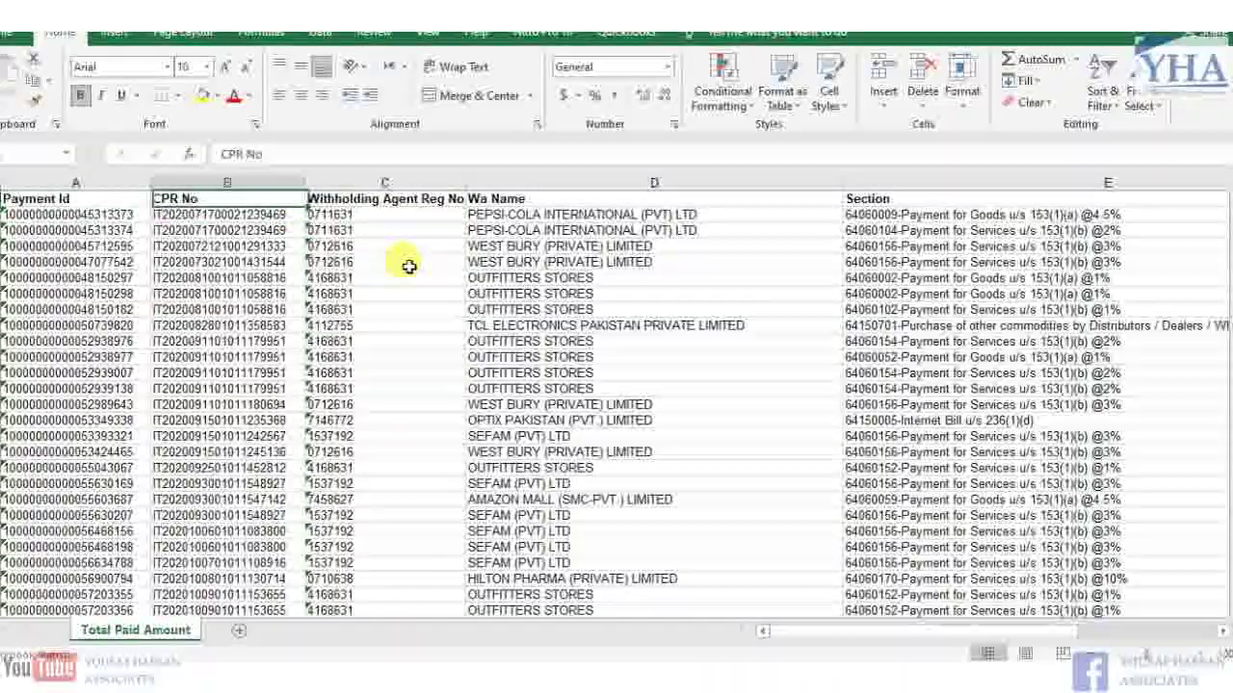
# - Examine the exported sheet's columns from the CPR number through section, tax month and tax year to the paid amount
pyautogui.press('Right')
pyautogui.press('Right')
pyautogui.press('Right')
pyautogui.press('Right')
pyautogui.press('Right')
pyautogui.press('Right')
pyautogui.press('Right')
pyautogui.press('Right')
pyautogui.press('Right')
pyautogui.press('Right')
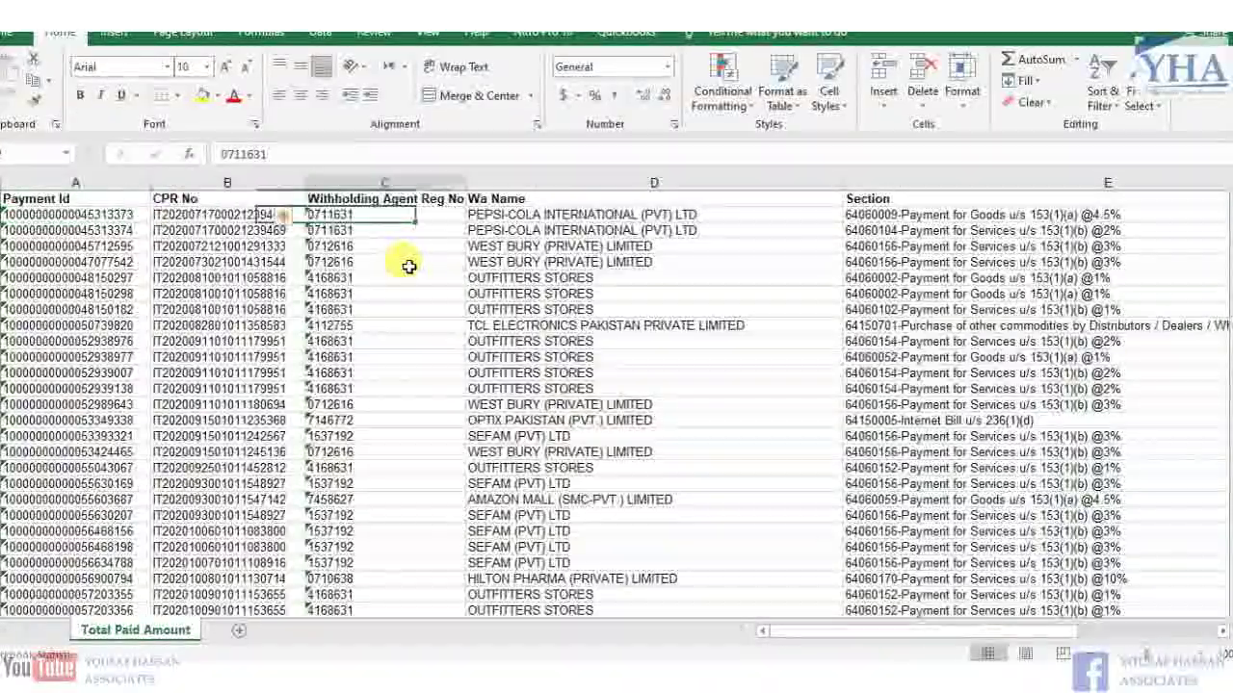
pyautogui.press('Right')
pyautogui.press('Right')
pyautogui.press('Down')
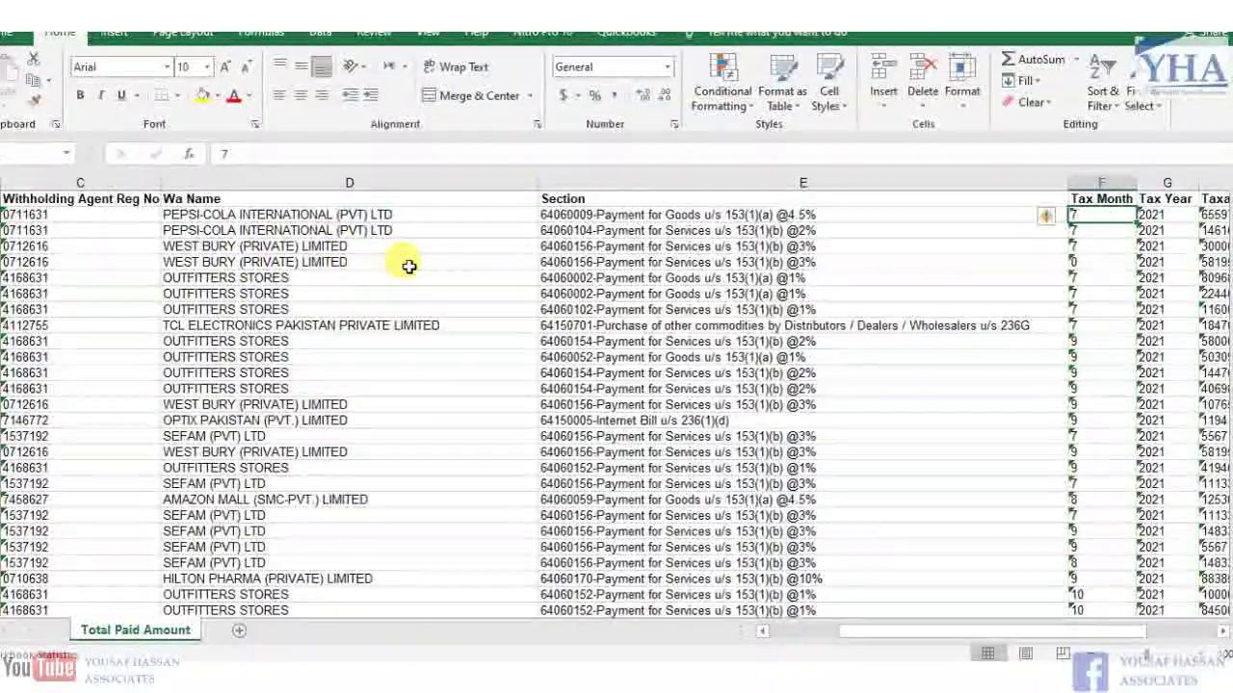
pyautogui.press('Right')
pyautogui.press('Right')
pyautogui.press('Right')
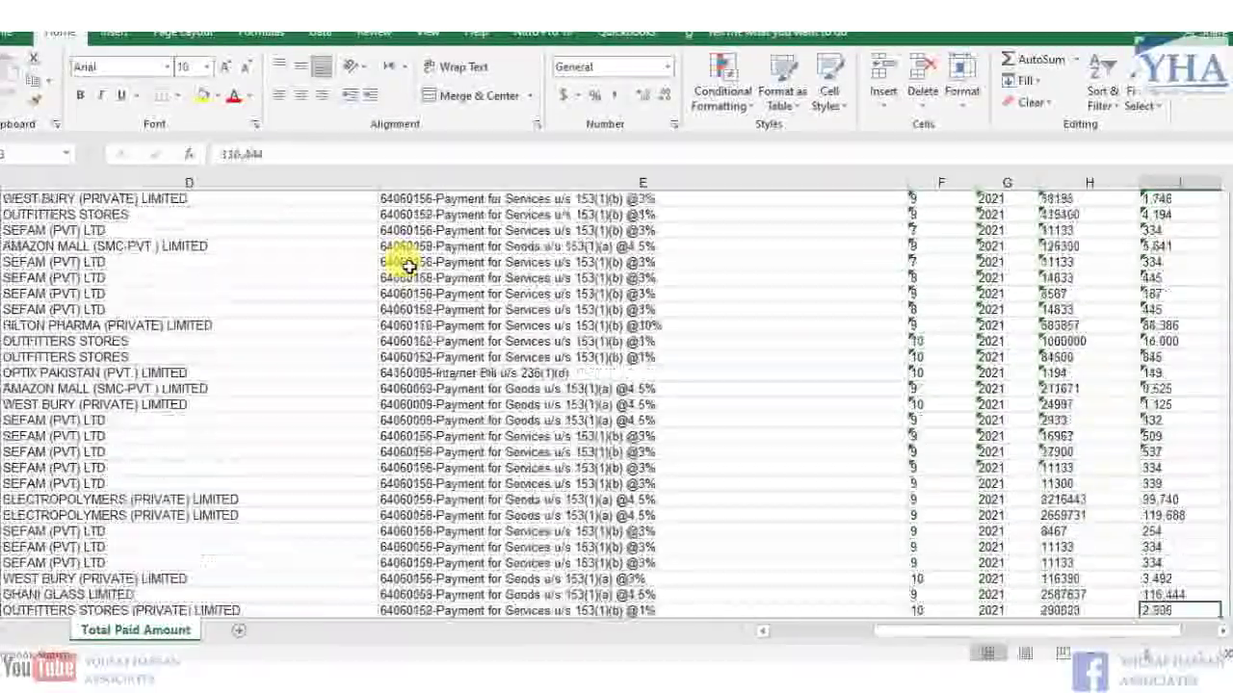
# - Go through the exported payment rows down to the last record, and return towards the start of the sheet
pyautogui.press('Down')
pyautogui.press('Down')
pyautogui.press('Down')
pyautogui.press('Down')
pyautogui.press('Down')
pyautogui.press('Down')
pyautogui.press('Down')
pyautogui.press('Down')
pyautogui.press('Down')
pyautogui.press('Down')
pyautogui.press('Down')
pyautogui.press('Down')
pyautogui.press('Down')
pyautogui.press('Down')
pyautogui.press('Down')
pyautogui.press('Down')
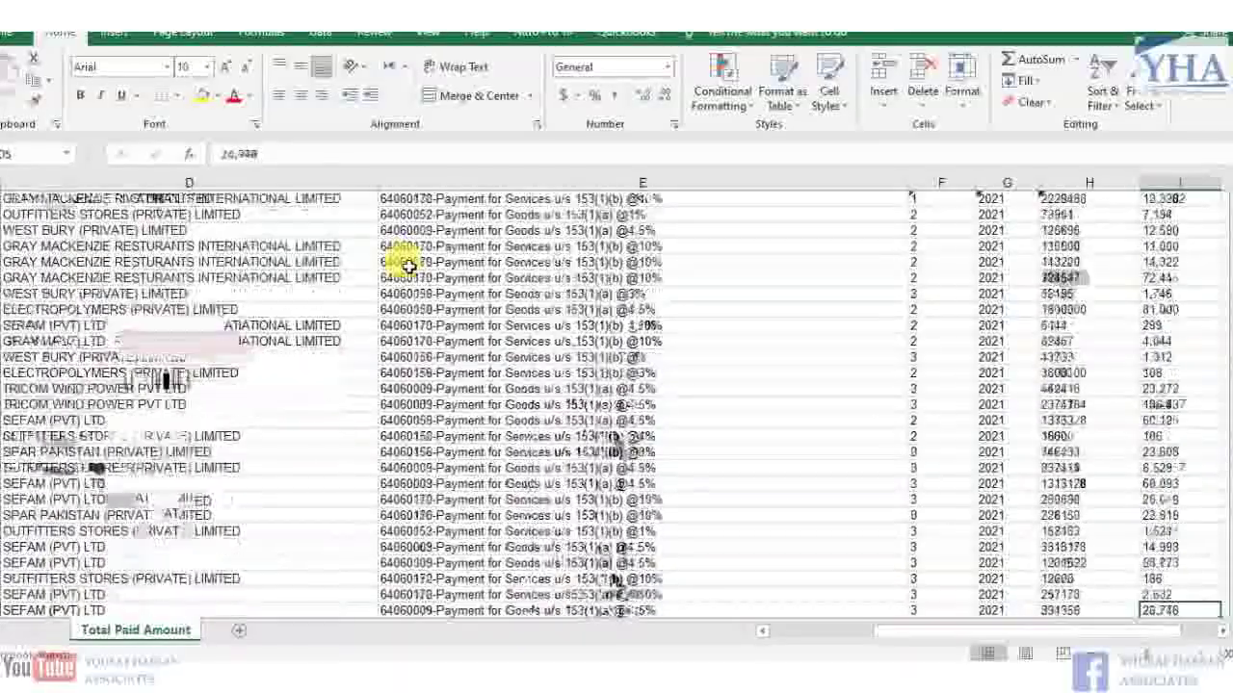
pyautogui.press('Up')
pyautogui.press('Up')
pyautogui.press('Up')
pyautogui.press('Up')
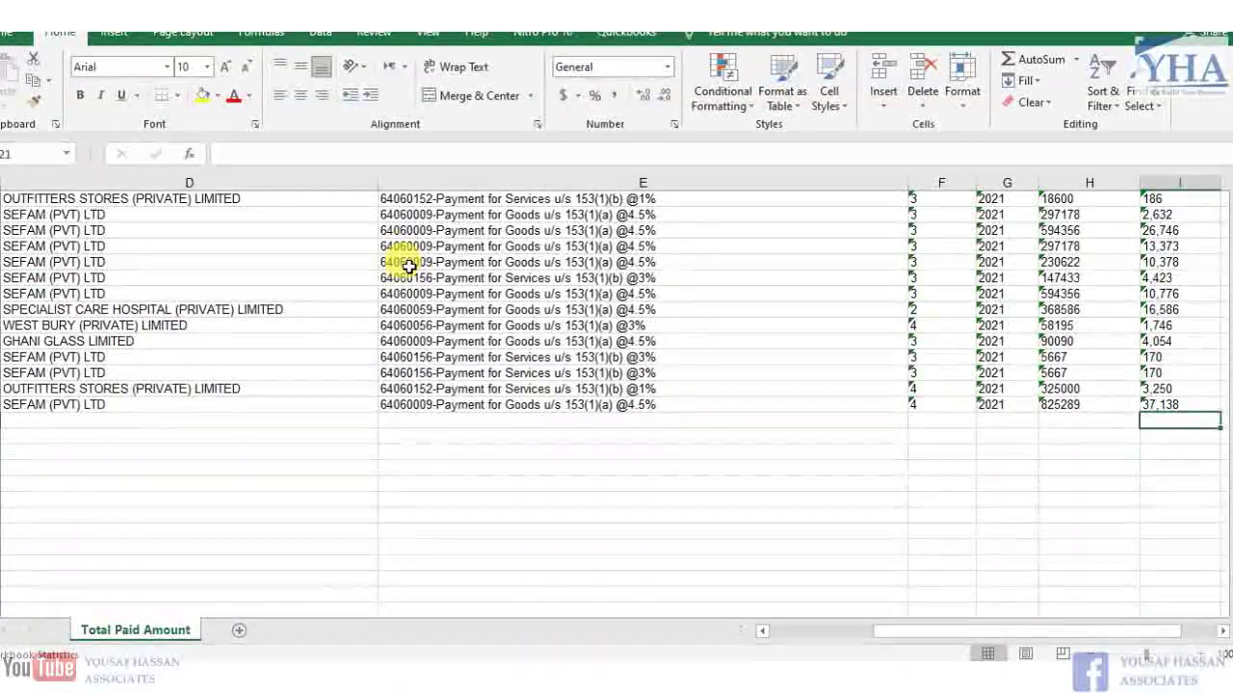
pyautogui.press('Home')
pyautogui.press('Up')
pyautogui.press('Up')
pyautogui.press('Up')
pyautogui.press('Up')
pyautogui.press('Up')
pyautogui.press('Up')
pyautogui.press('Up')
pyautogui.press('Up')
pyautogui.press('Up')
pyautogui.press('Up')
pyautogui.press('Up')
pyautogui.press('Up')
pyautogui.press('Up')
pyautogui.press('Up')
pyautogui.press('Up')
pyautogui.press('Up')
pyautogui.press('Up')
pyautogui.press('Up')
pyautogui.press('Up')
pyautogui.press('Up')
pyautogui.press('Up')
pyautogui.press('Up')
pyautogui.press('Up')
pyautogui.press('Up')
pyautogui.press('Up')
pyautogui.press('Up')
pyautogui.press('Up')
pyautogui.press('Up')
pyautogui.press('Up')
pyautogui.press('Up')
pyautogui.press('Up')
pyautogui.press('Up')
pyautogui.press('Up')
pyautogui.press('Up')
pyautogui.press('Up')
pyautogui.press('Up')
pyautogui.press('Up')
pyautogui.press('Up')
pyautogui.press('Up')
pyautogui.press('Up')
pyautogui.press('Up')
pyautogui.press('Up')
pyautogui.press('Up')
pyautogui.press('Up')
pyautogui.press('Up')
pyautogui.press('Up')
pyautogui.press('Up')
pyautogui.press('Up')
pyautogui.press('Up')
pyautogui.press('Up')
pyautogui.press('Up')
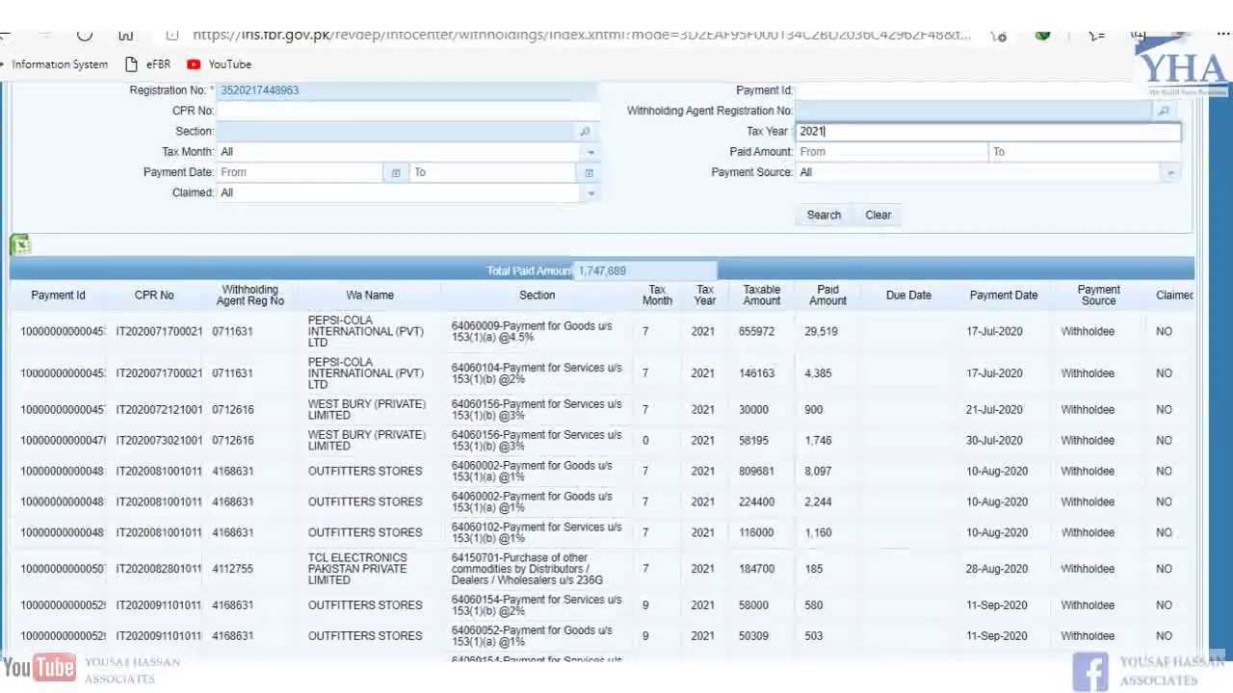
# - Switch back to the Iris payment details in the browser and review the withholding agents, sections and paid amounts for 2021
pyautogui.scroll(1, 617, 385)
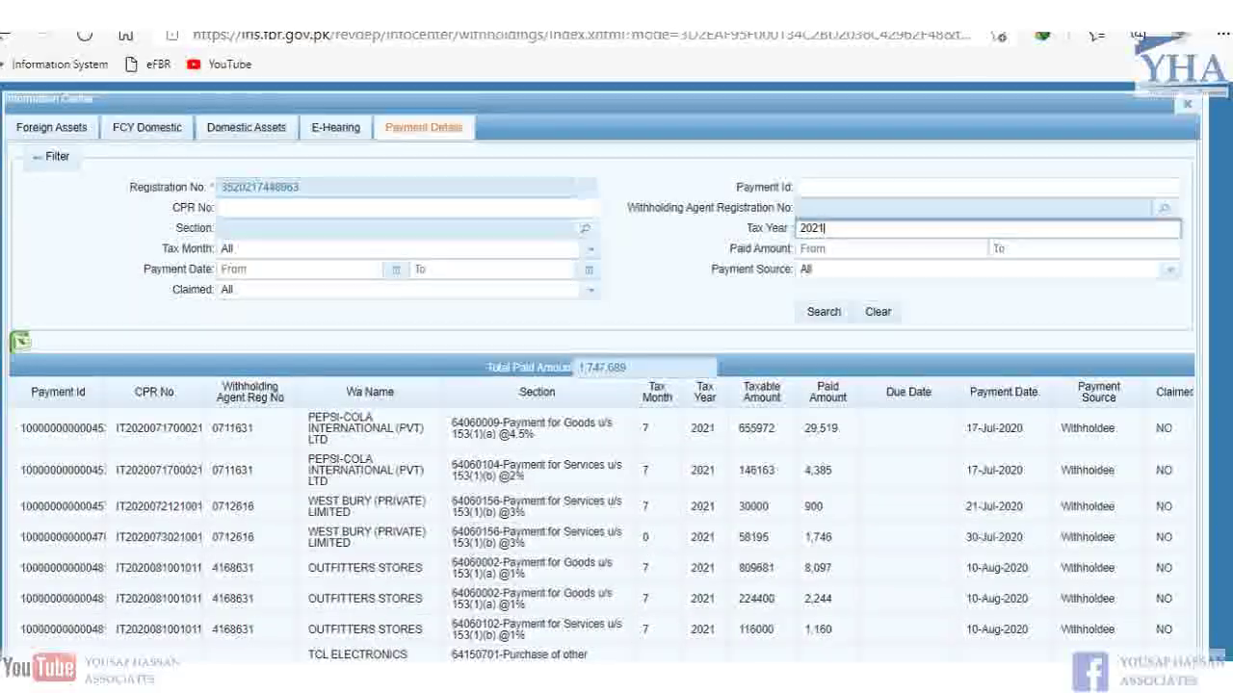
pyautogui.scroll(-1, 616, 386)
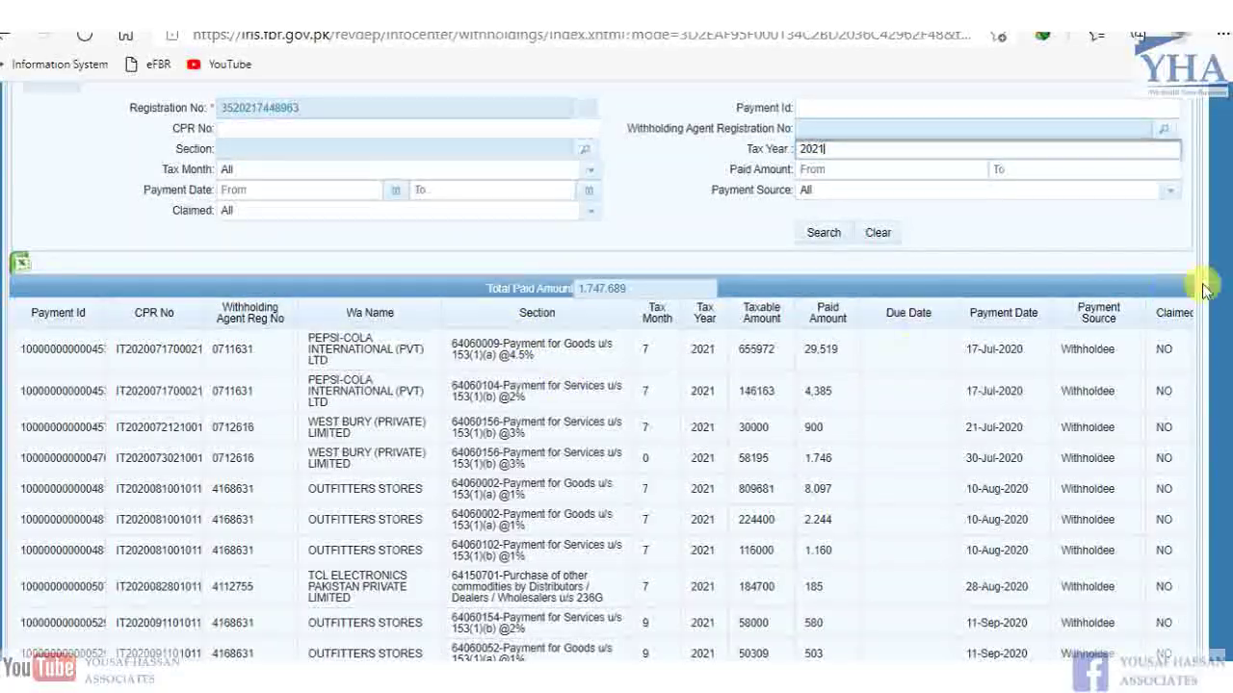
pyautogui.scroll(-2, 1204, 289)
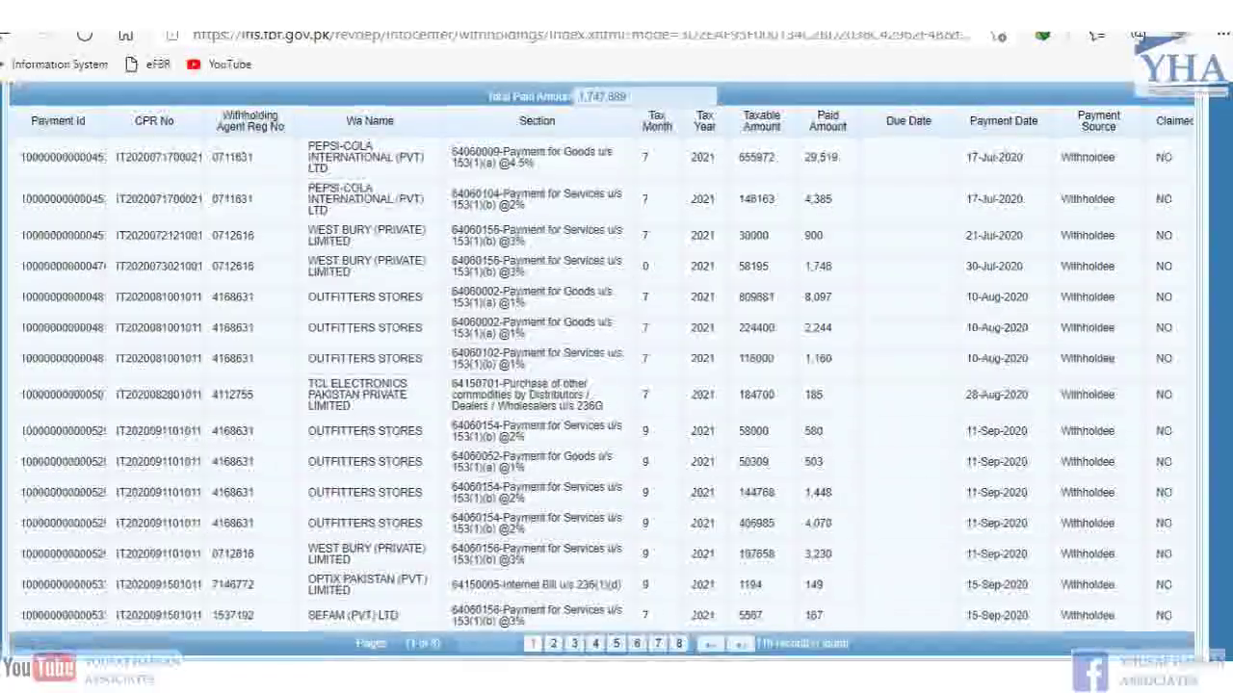
pyautogui.scroll(3, 617, 385)
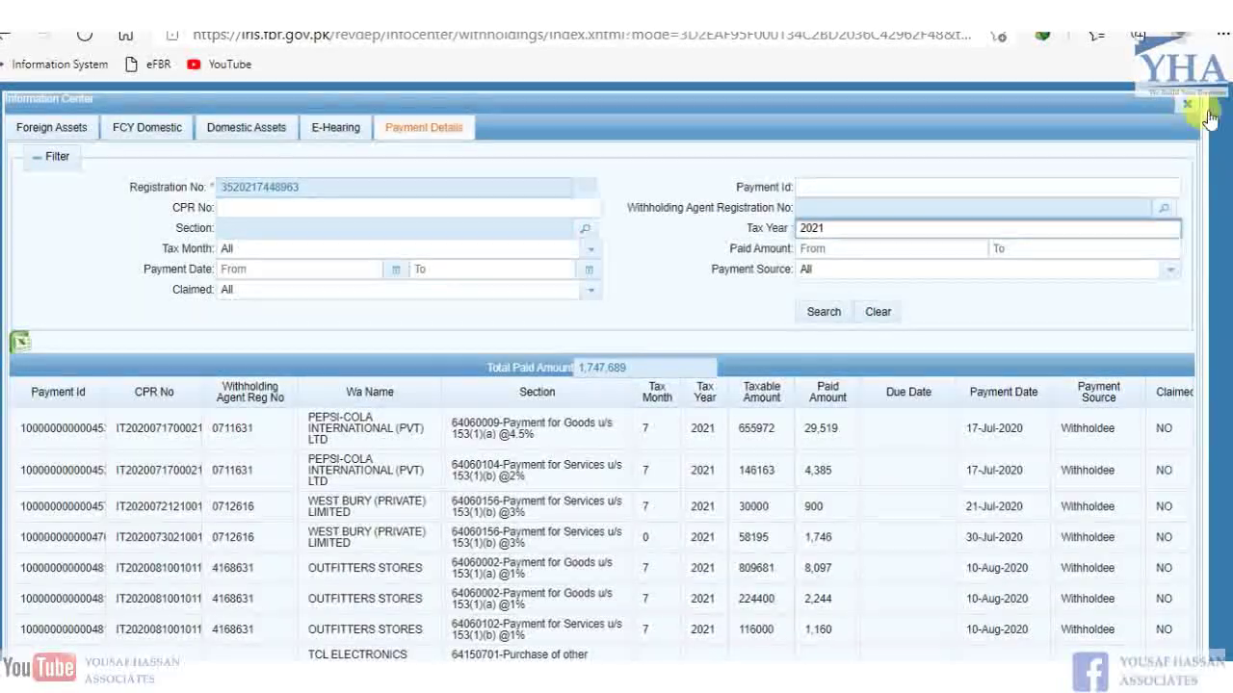
pyautogui.scroll(-3, 942, 351)
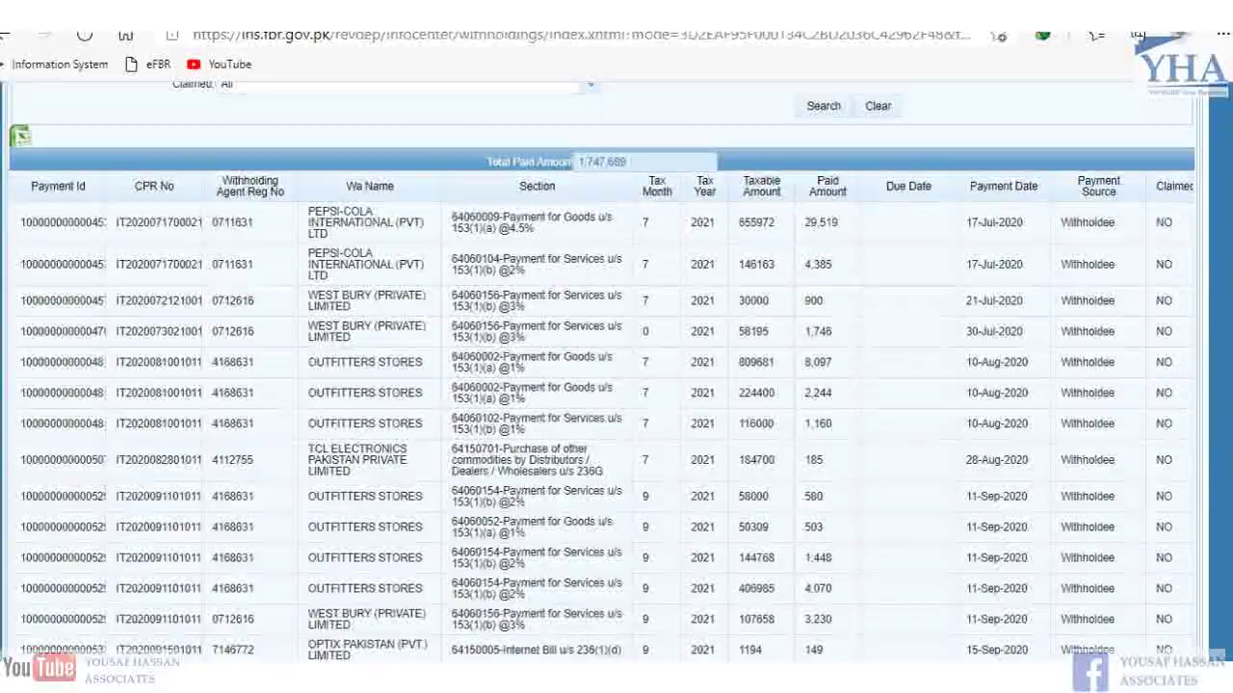
pyautogui.scroll(-1, 616, 386)
pyautogui.scroll(5, 1117, 248)
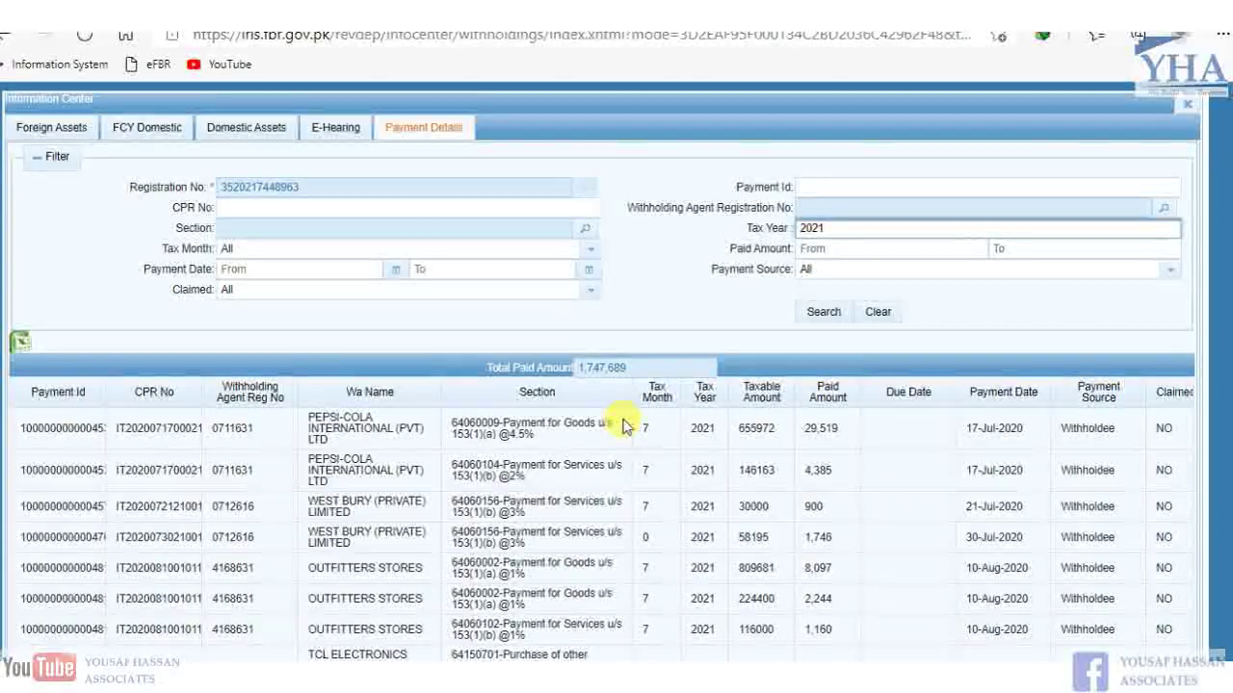
pyautogui.scroll(-1, 623, 427)
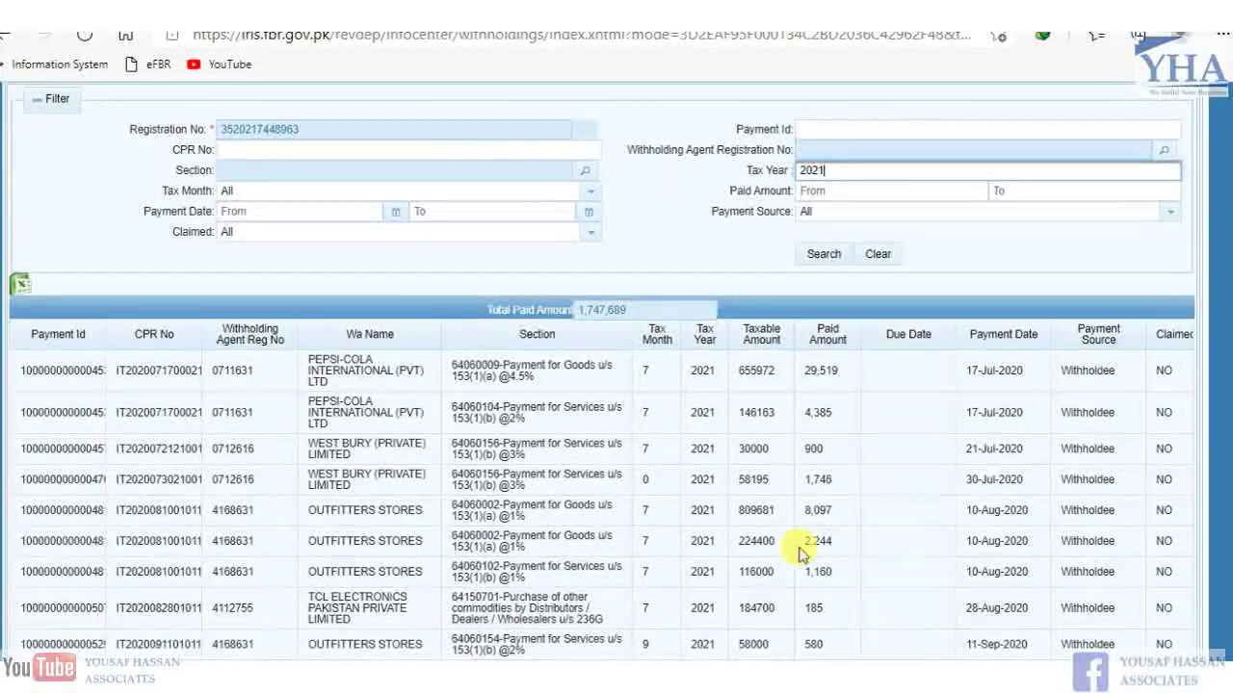
pyautogui.scroll(-2, 1082, 491)
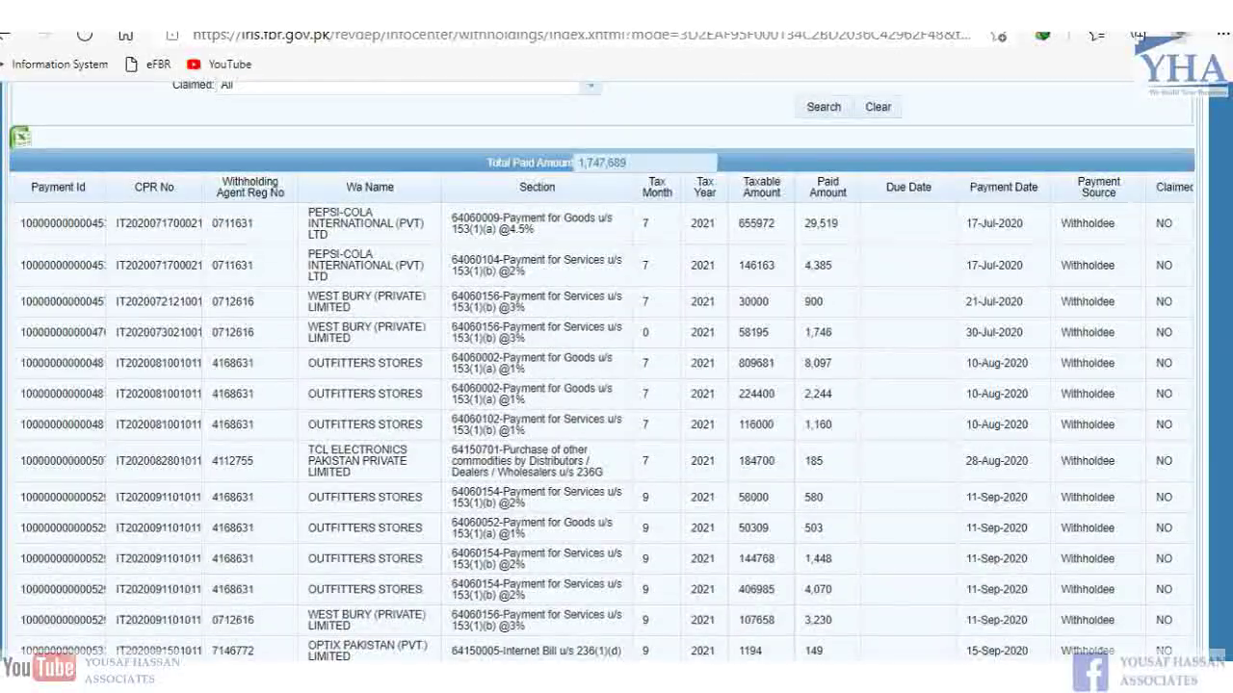
pyautogui.scroll(-1, 814, 480)
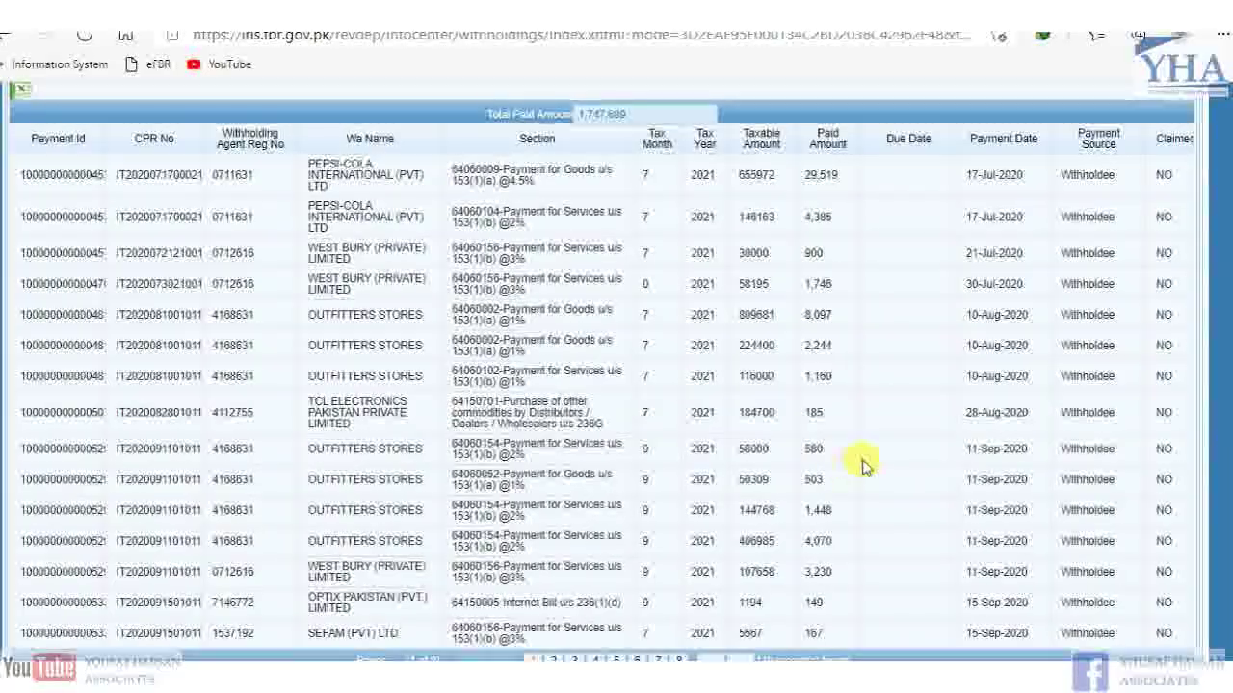
pyautogui.scroll(3, 1090, 181)
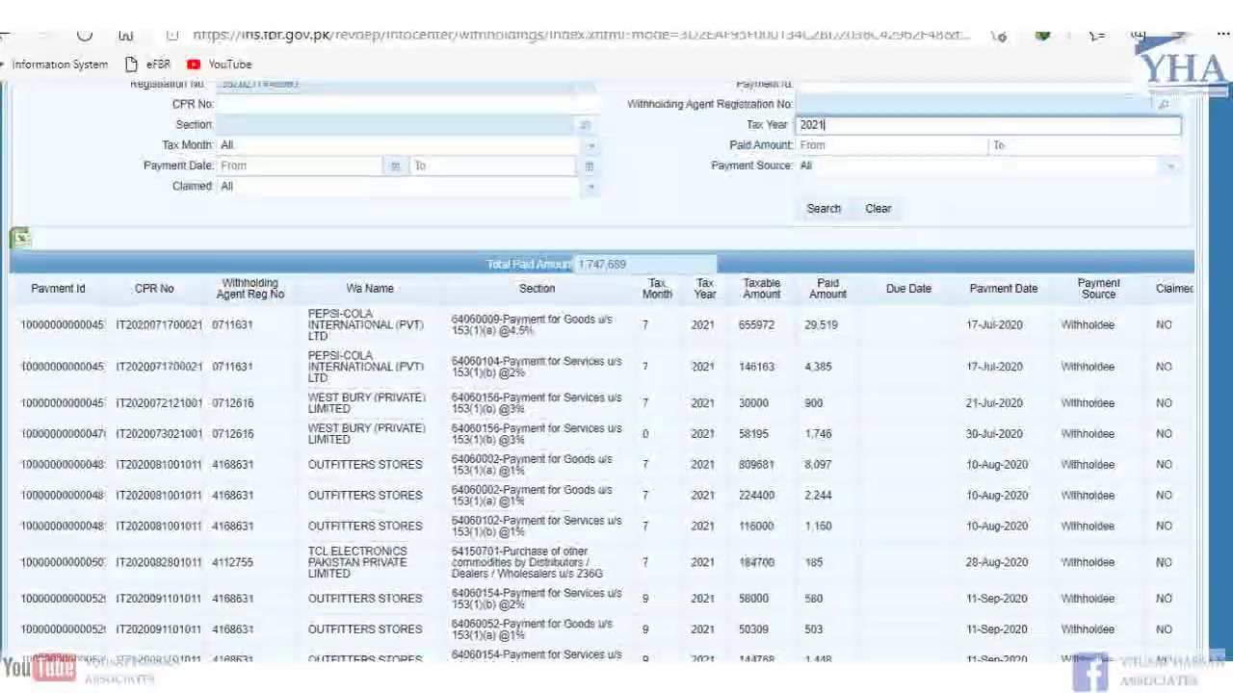
# - Close the Information Center and log out of Iris, dismissing the feedback form without submitting it
pyautogui.click(1186, 104)
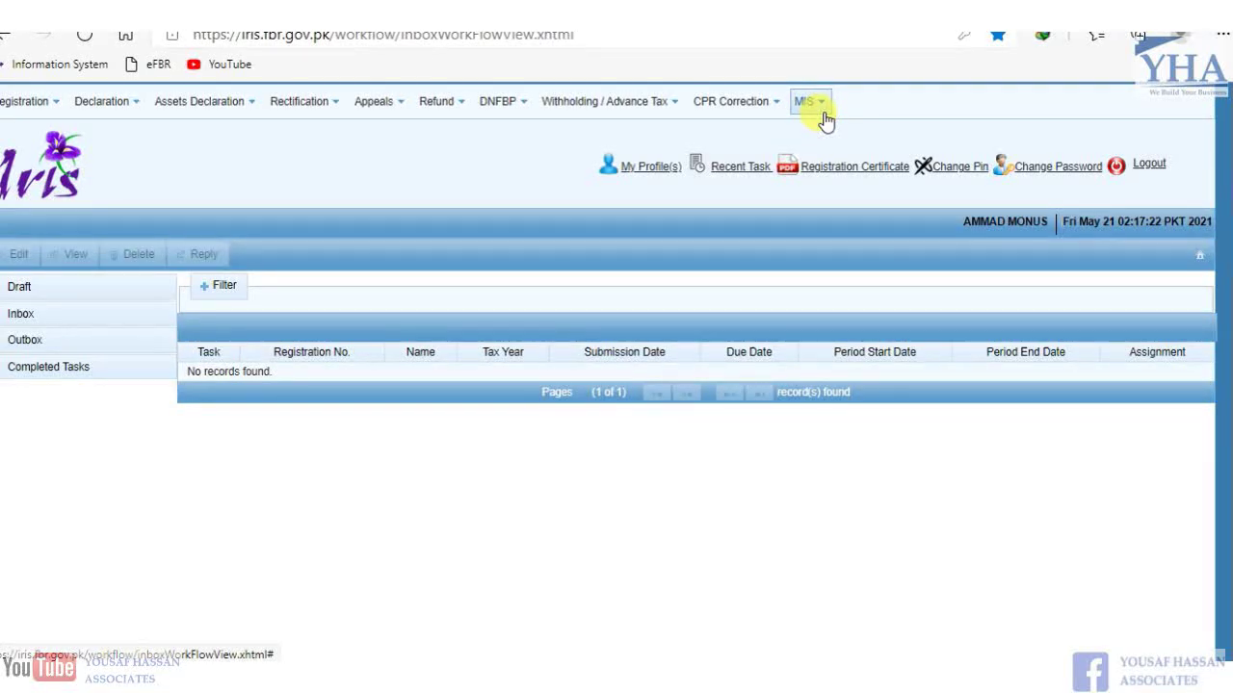
pyautogui.click(1148, 165)
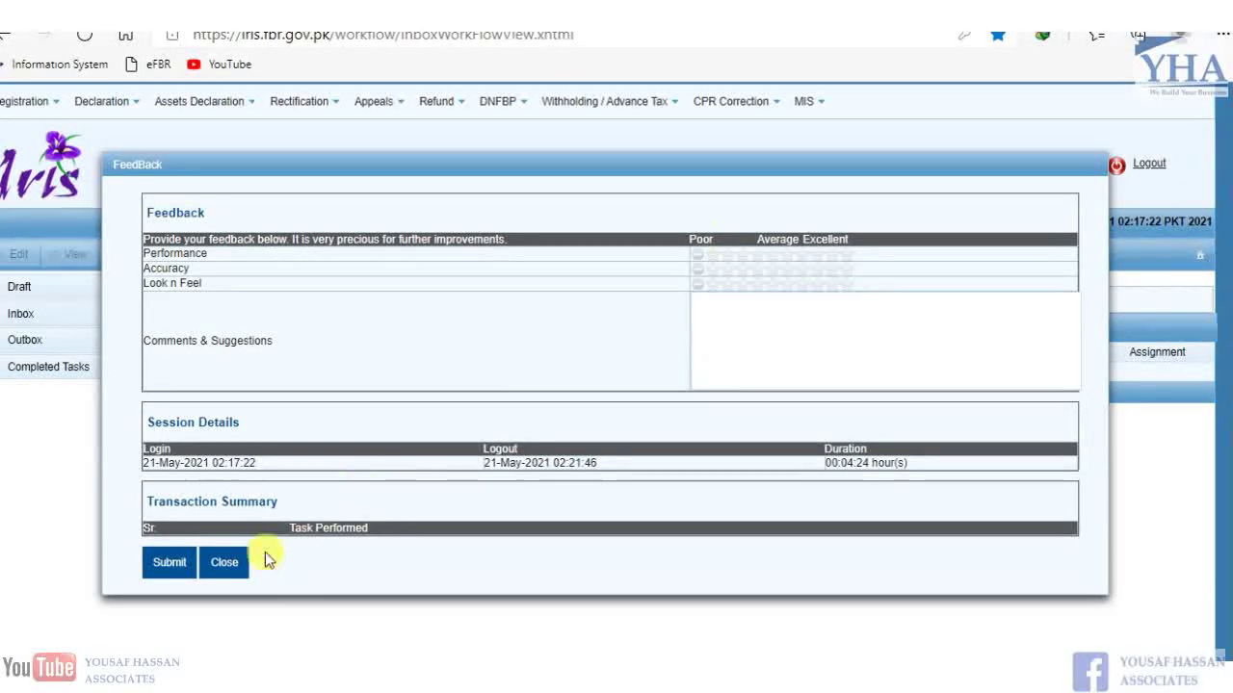
pyautogui.click(226, 566)
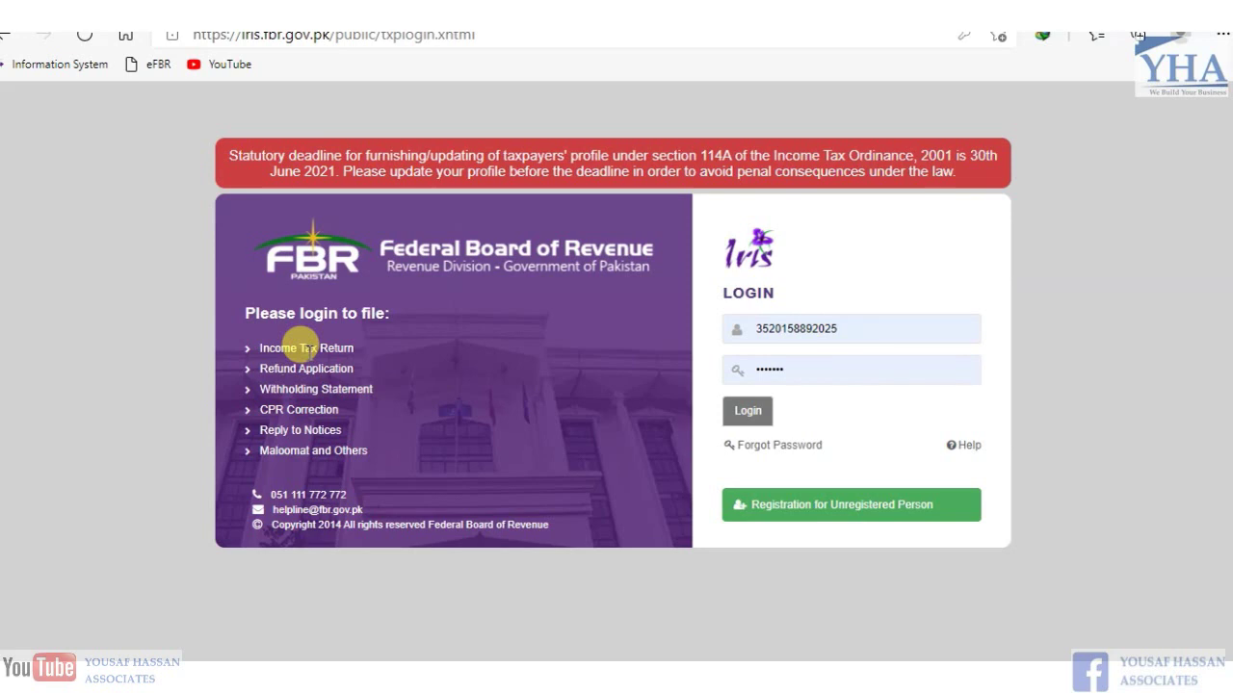
# - Open the FBR-Maloomat asset inquiry from the Iris login page and display its dashboard of record categories
pyautogui.click(300, 452)
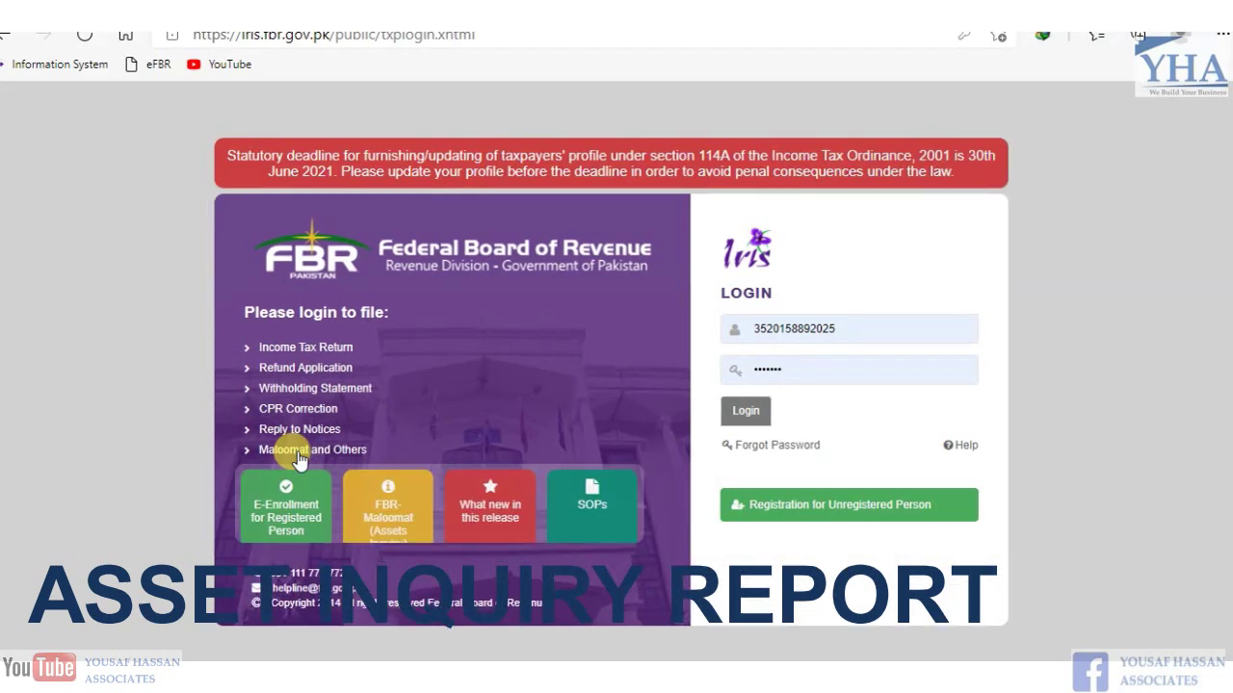
pyautogui.click(402, 525)
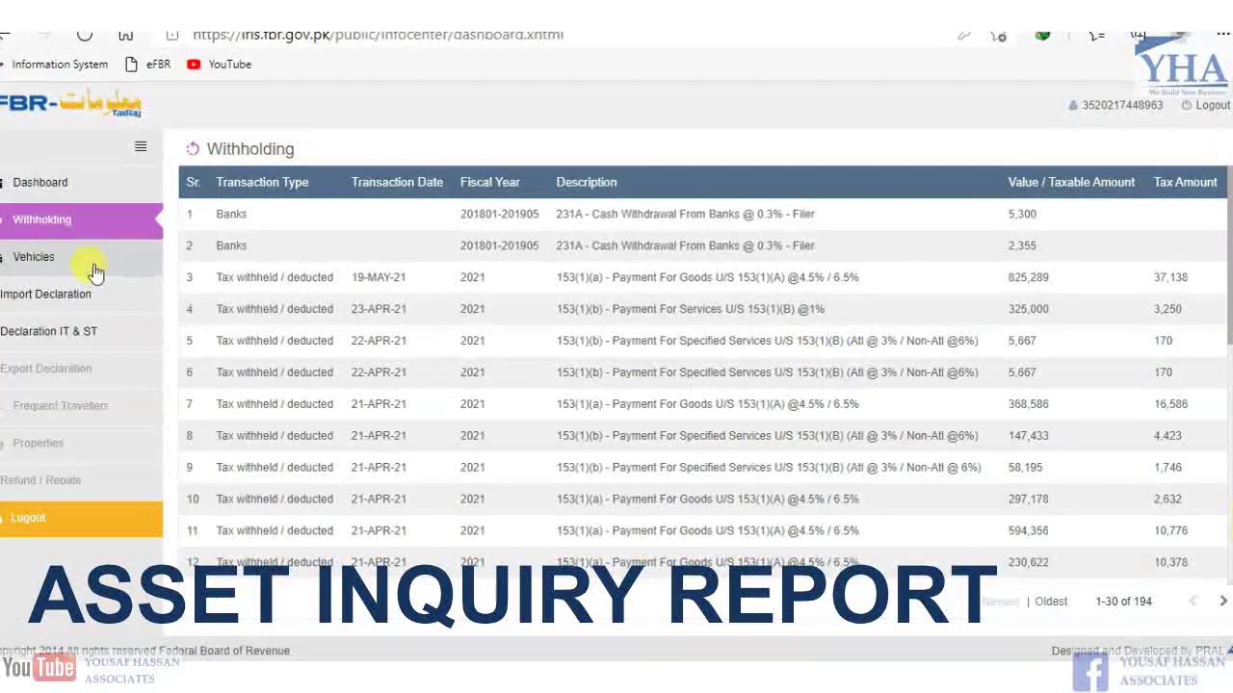
pyautogui.click(40, 182)
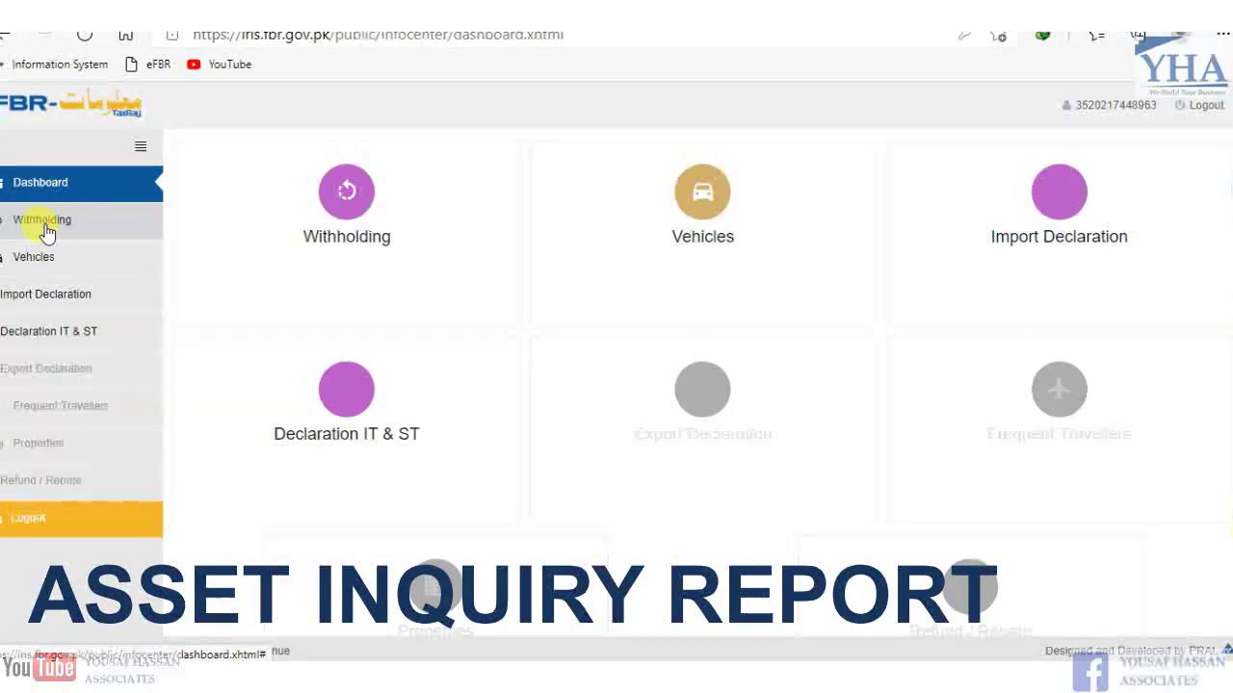
# - Open the Withholding records and go through all pages to the last one, examining the mobile company utility entries and their tax amounts
pyautogui.click(43, 221)
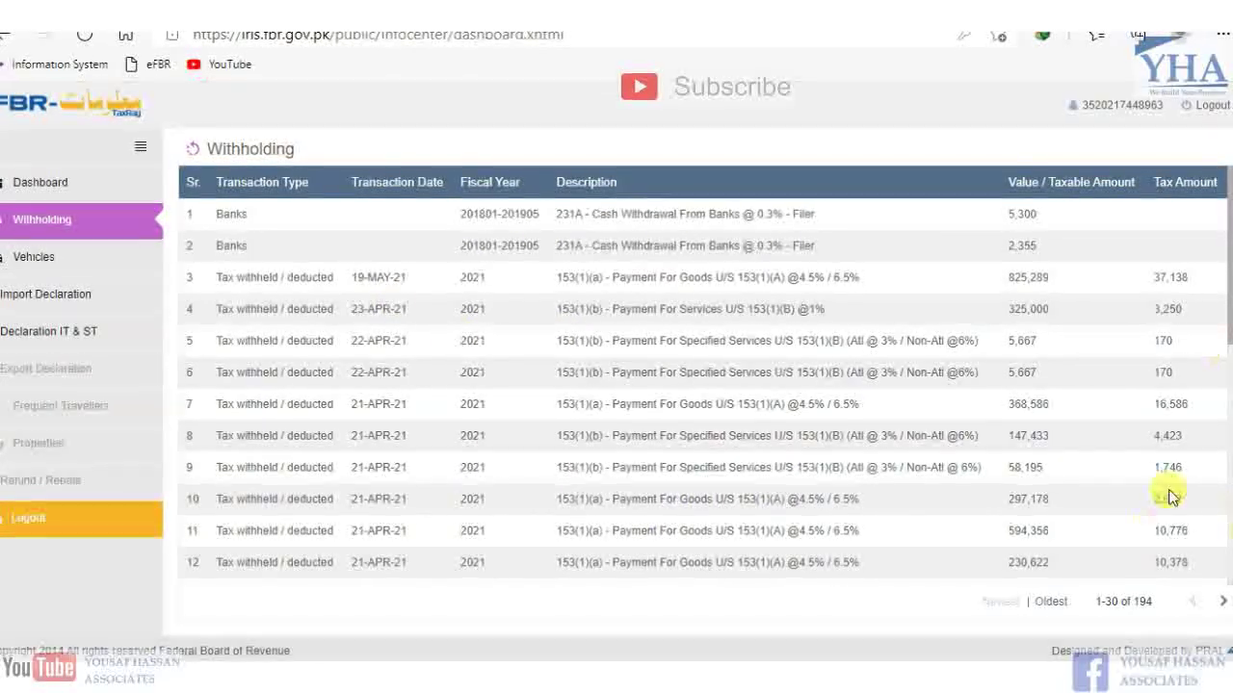
pyautogui.click(1218, 607)
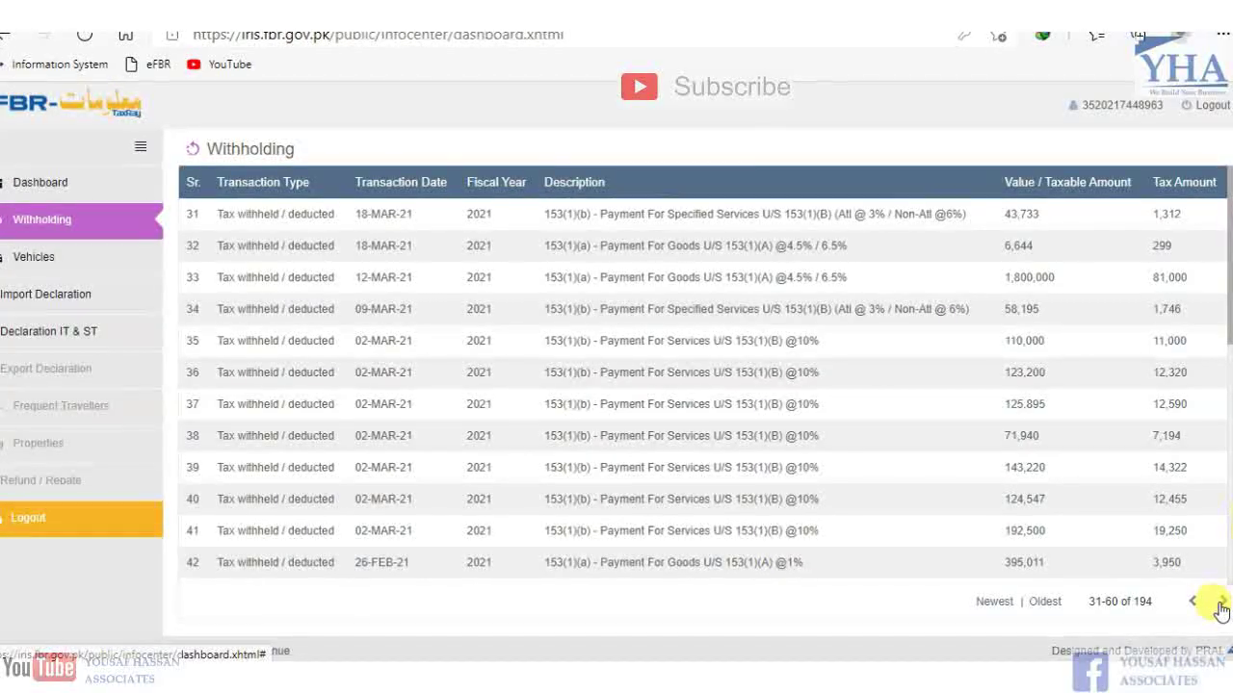
pyautogui.click(1218, 605)
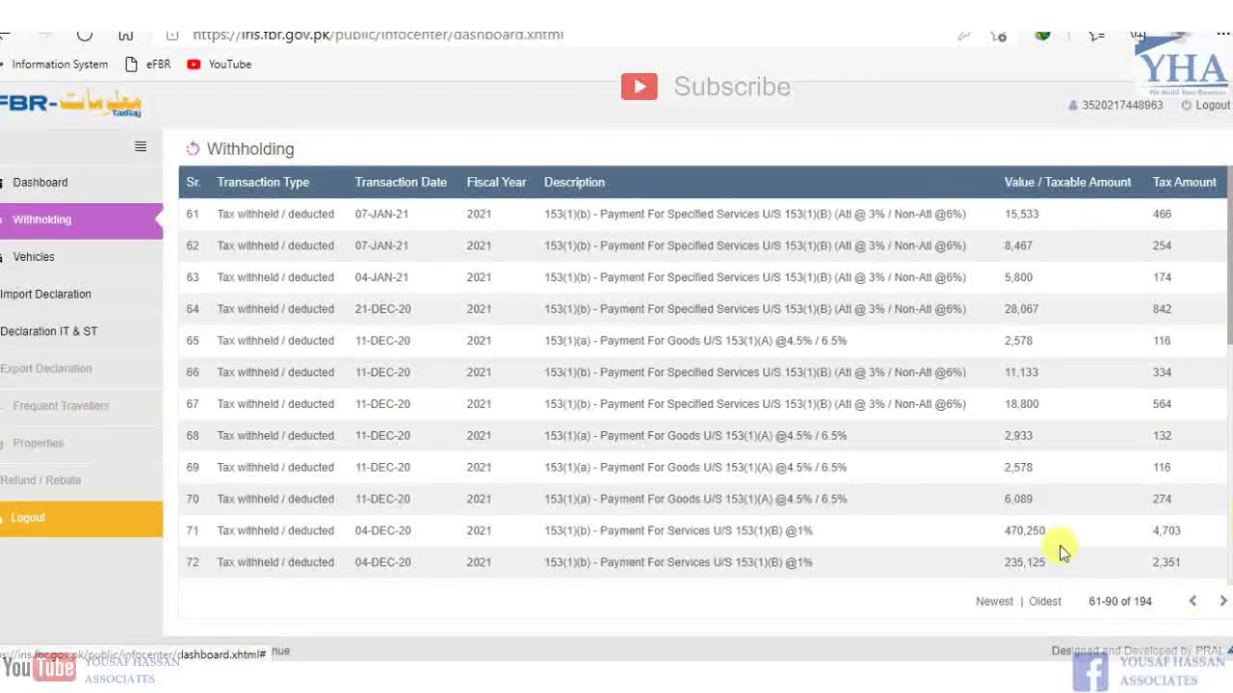
pyautogui.click(1223, 602)
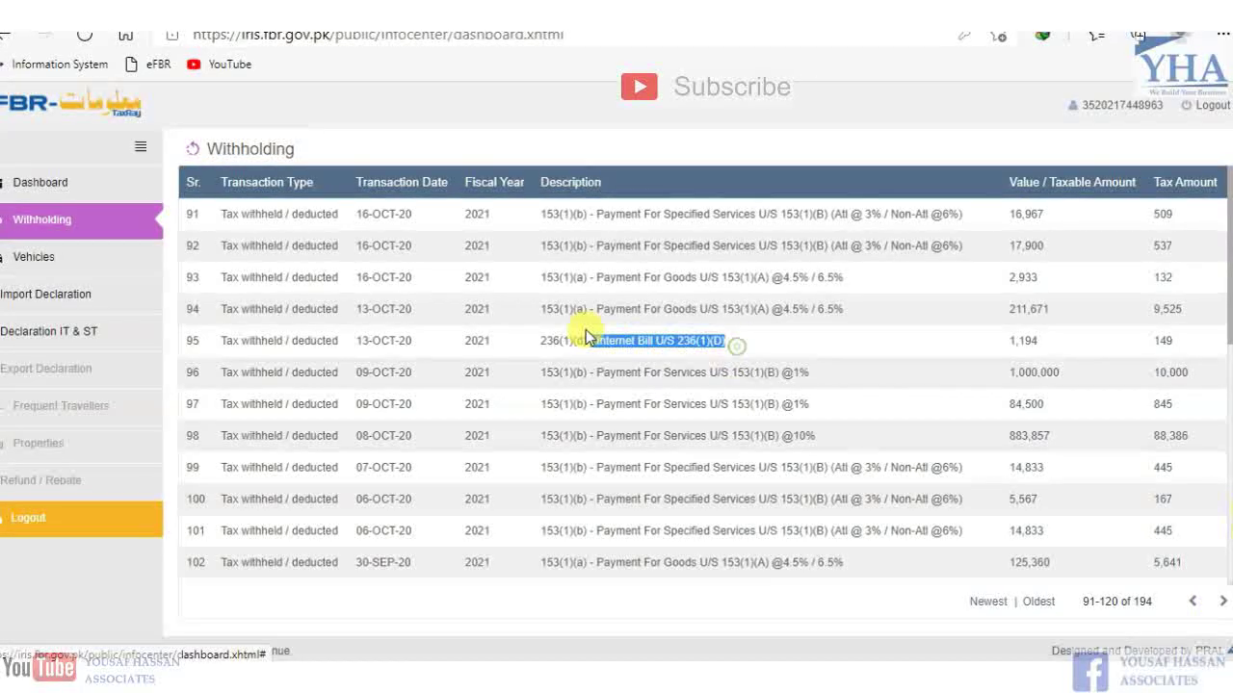
pyautogui.click(1223, 602)
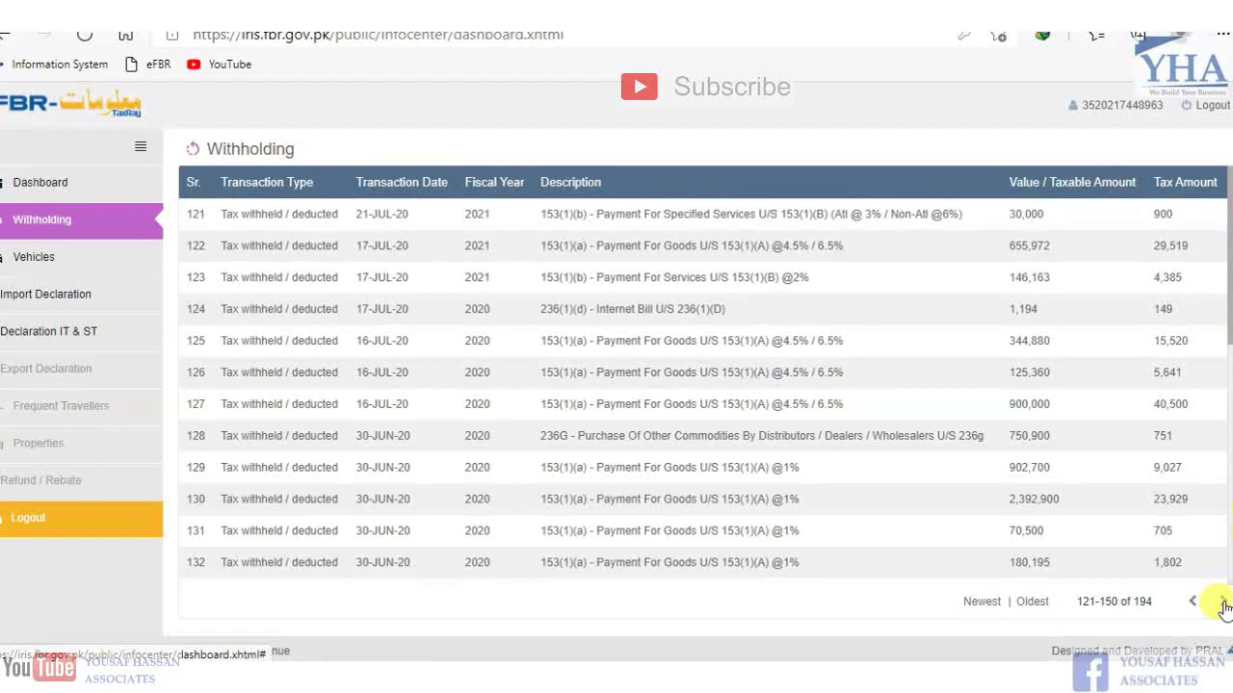
pyautogui.click(1222, 603)
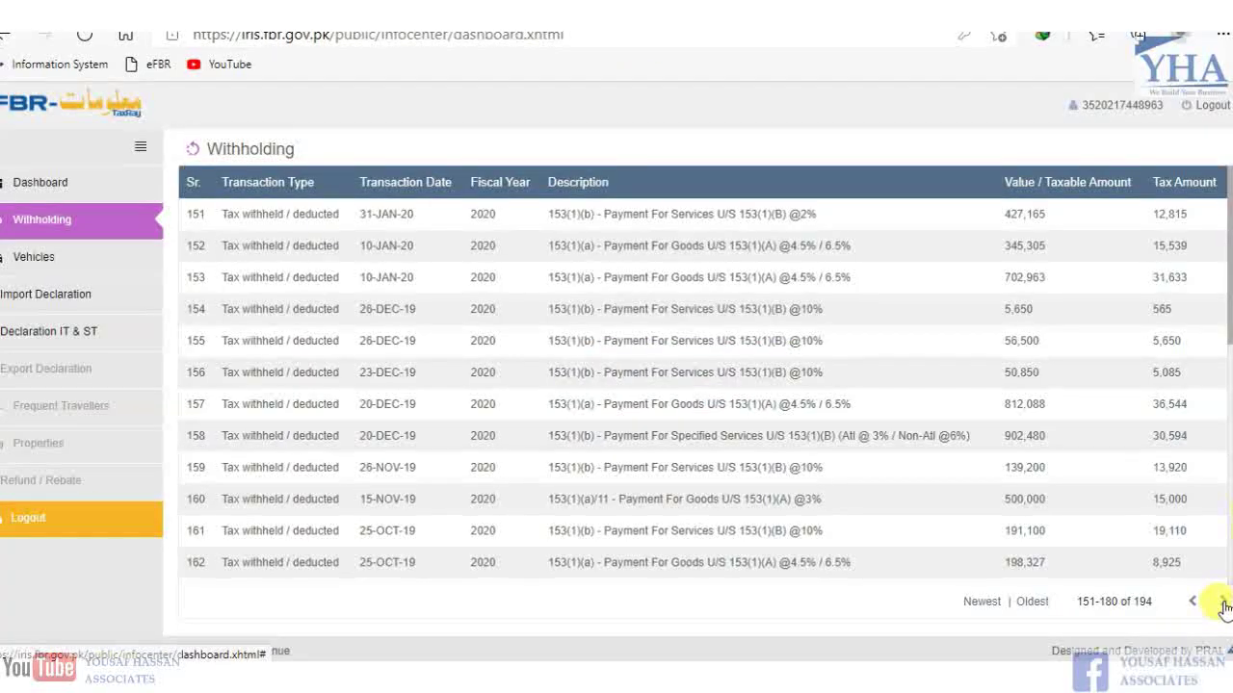
pyautogui.click(1223, 605)
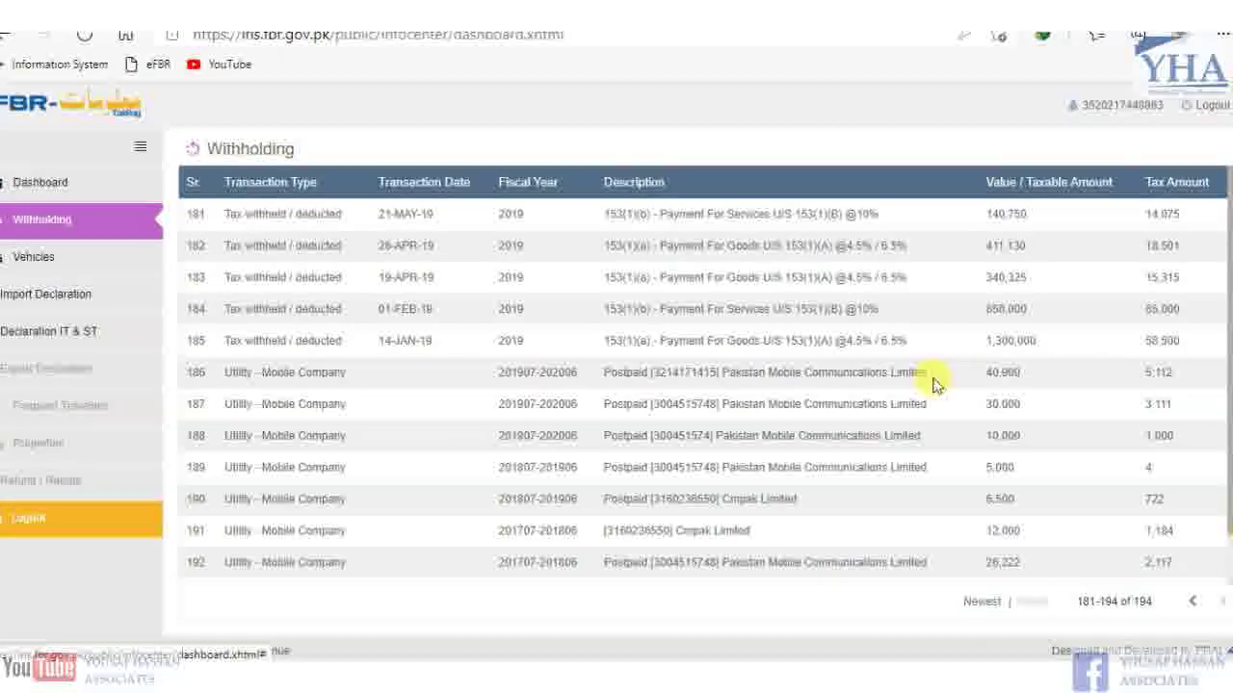
pyautogui.doubleClick(718, 374)
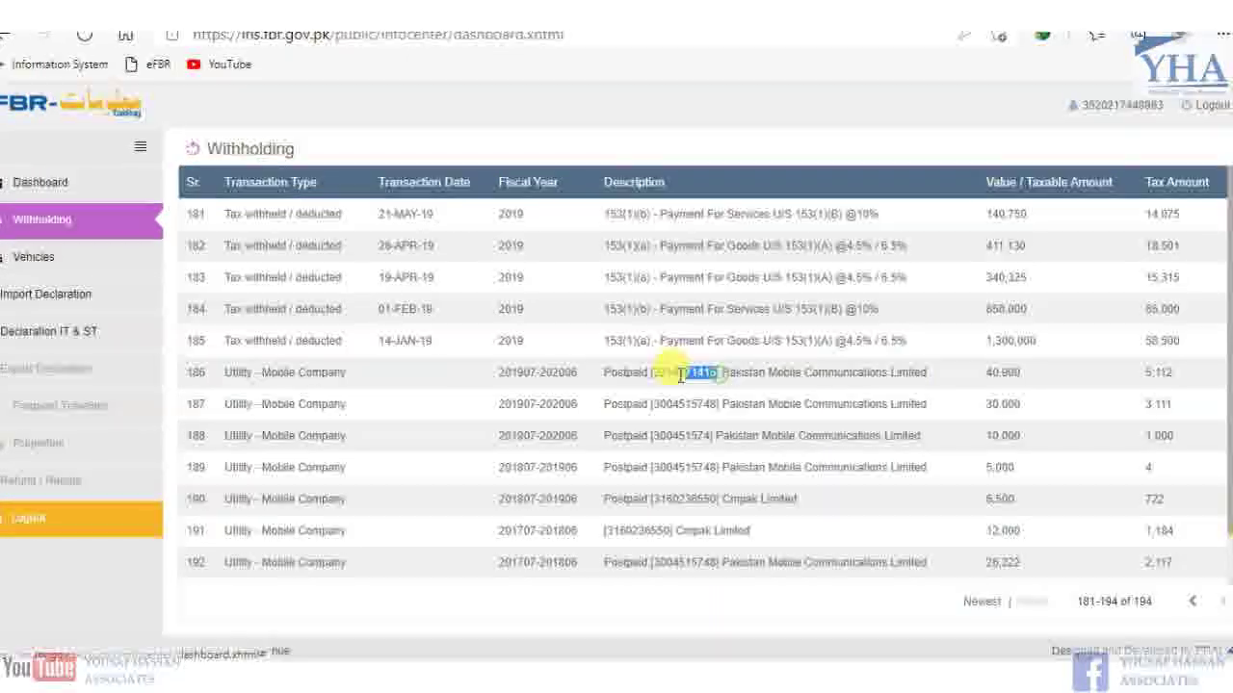
pyautogui.click(1129, 378)
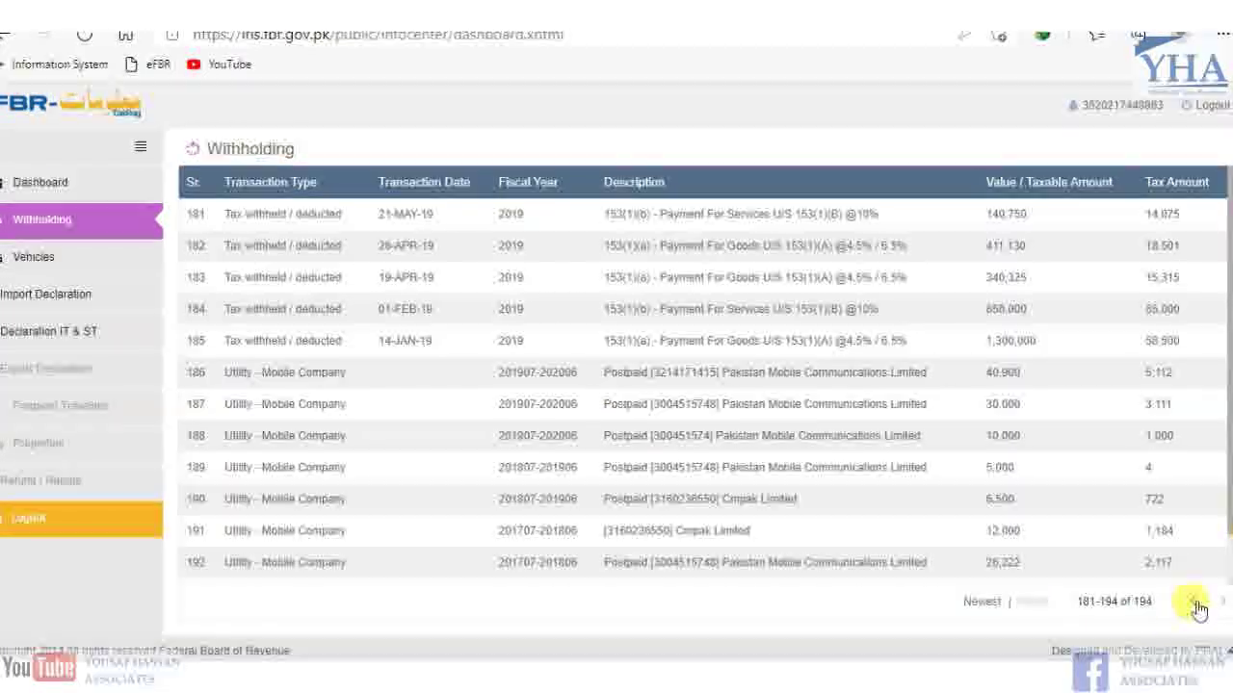
# - Open the Import Declaration records and review the imported items, import values, customs duty, income tax and sales tax columns
pyautogui.click(34, 304)
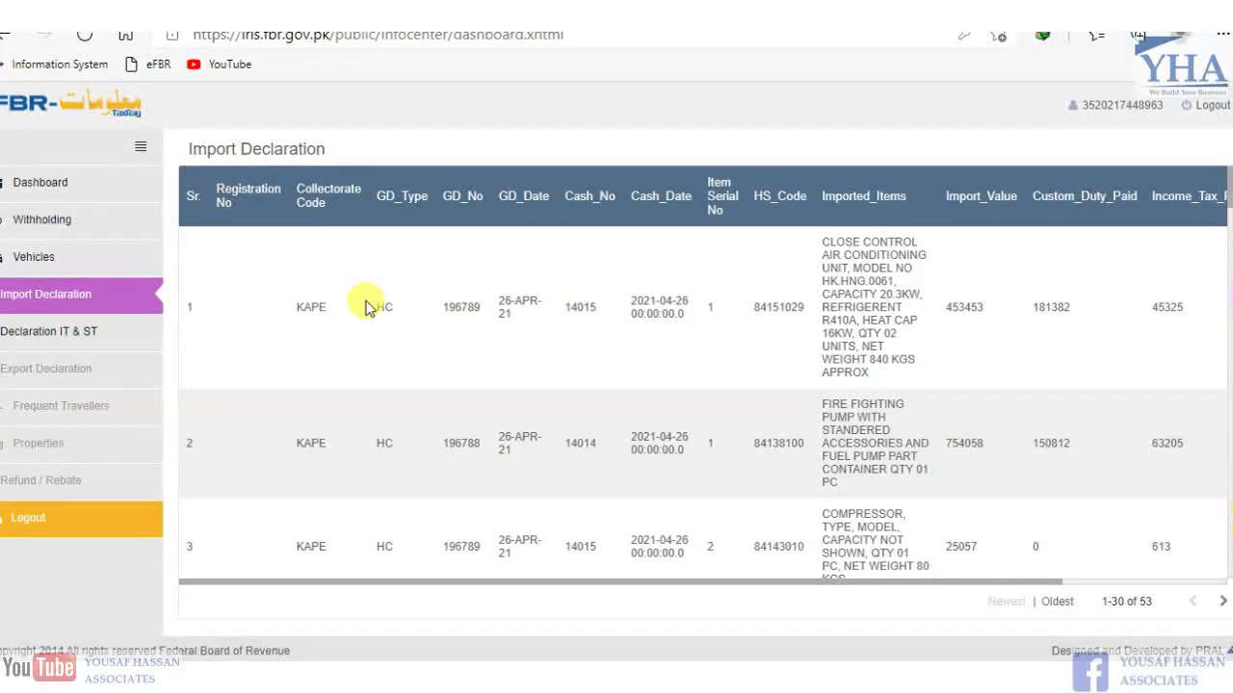
pyautogui.moveTo(876, 585); pyautogui.dragTo(1068, 581)
pyautogui.click(960, 564)
pyautogui.click(1022, 517)
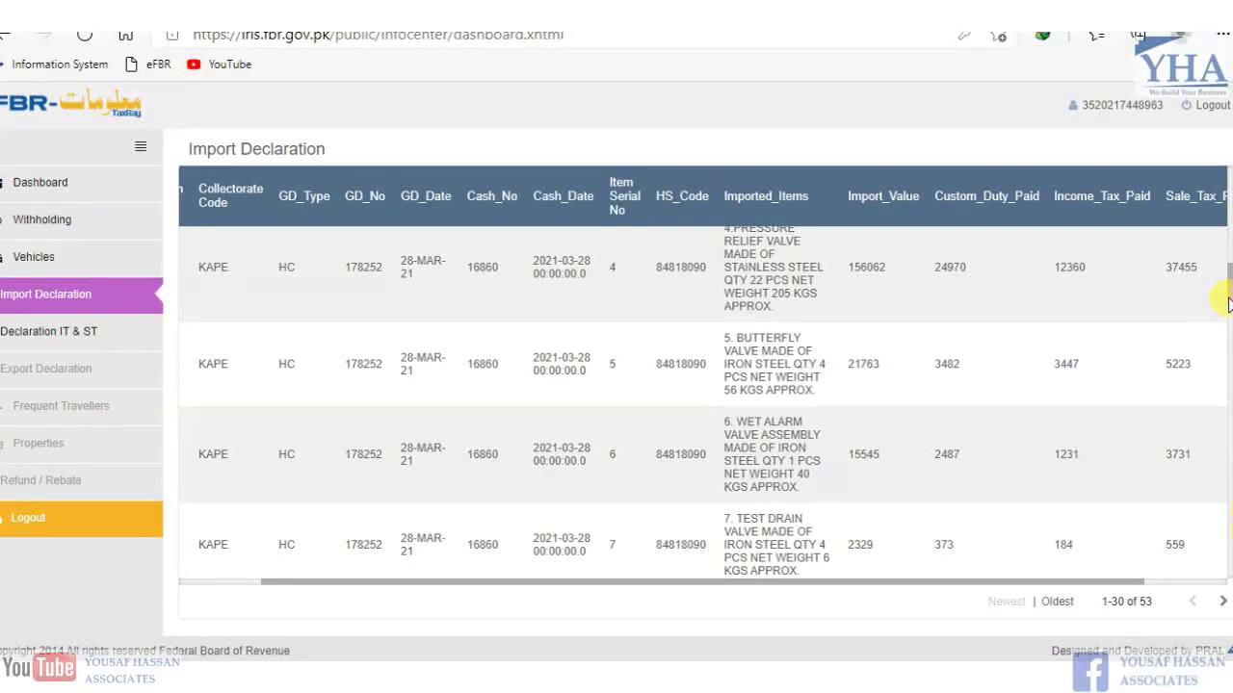
pyautogui.moveTo(1228, 289); pyautogui.dragTo(1204, 198)
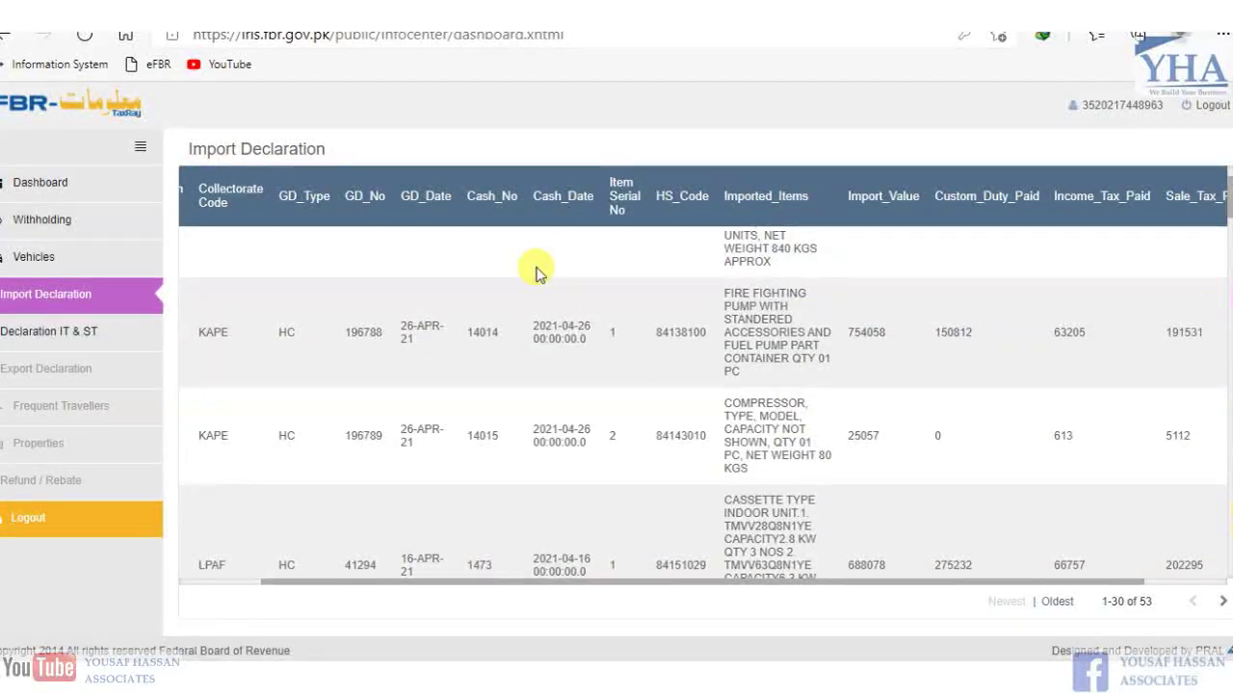